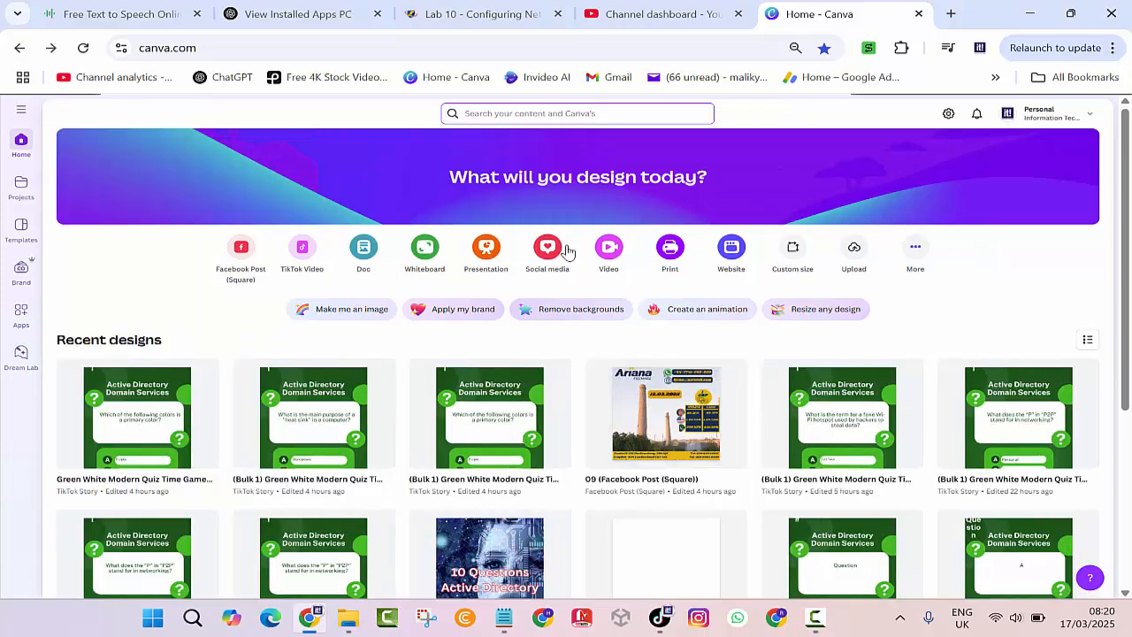
Search Canva for 'quiz templete' and open the Blue, White and Yellow Quiz Time design.
click(511, 115)
text(quiz)
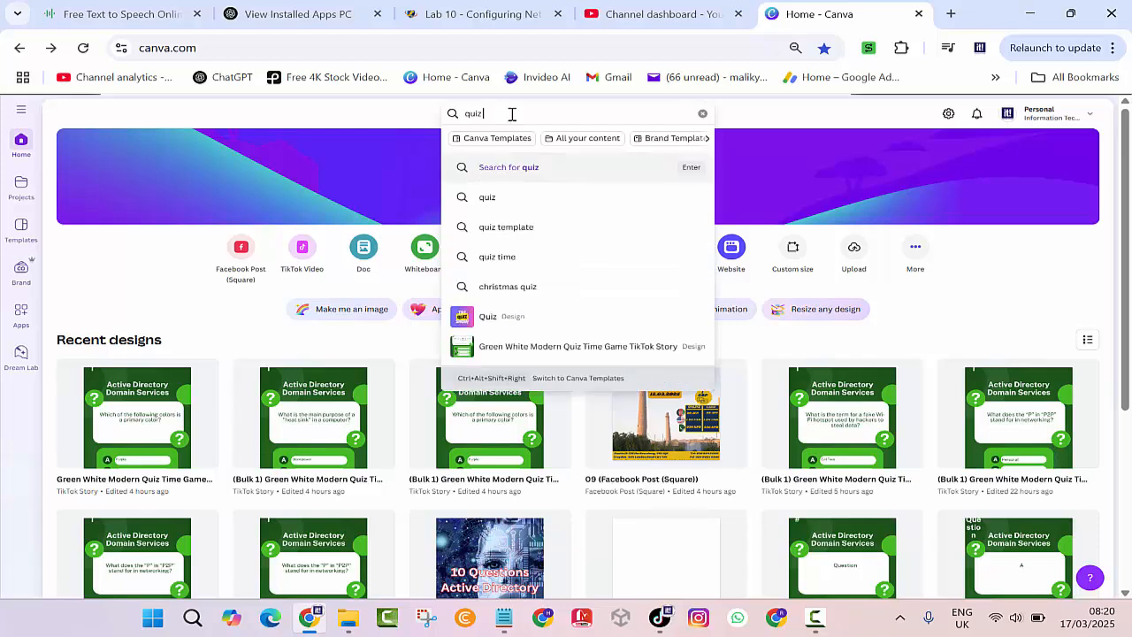
text( temp)
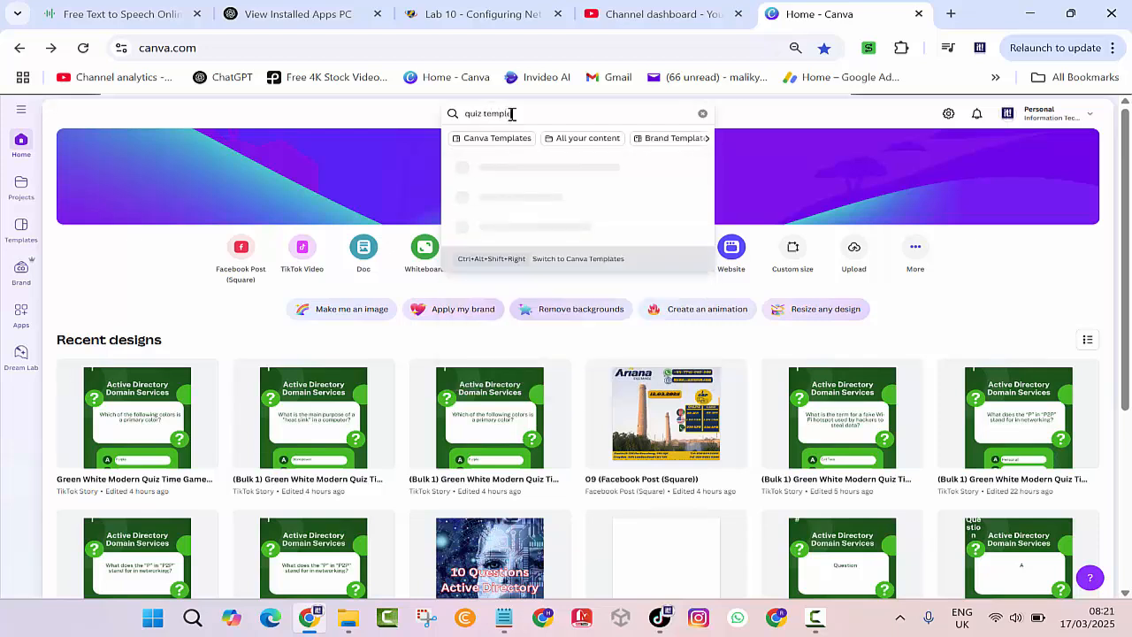
text(lete)
key(Return)
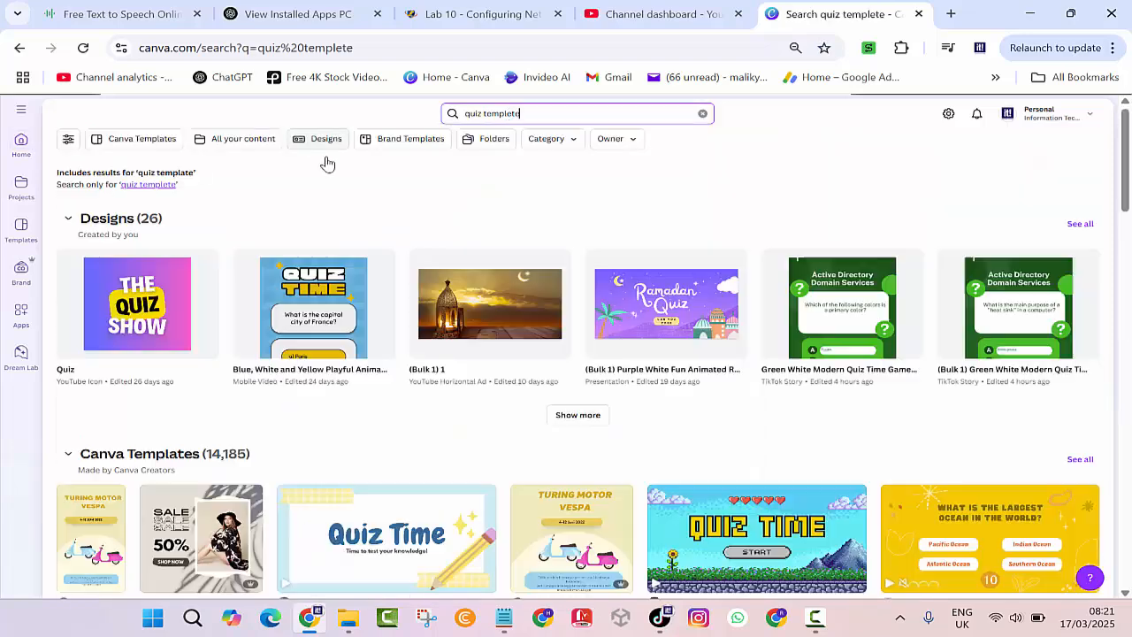
click(308, 299)
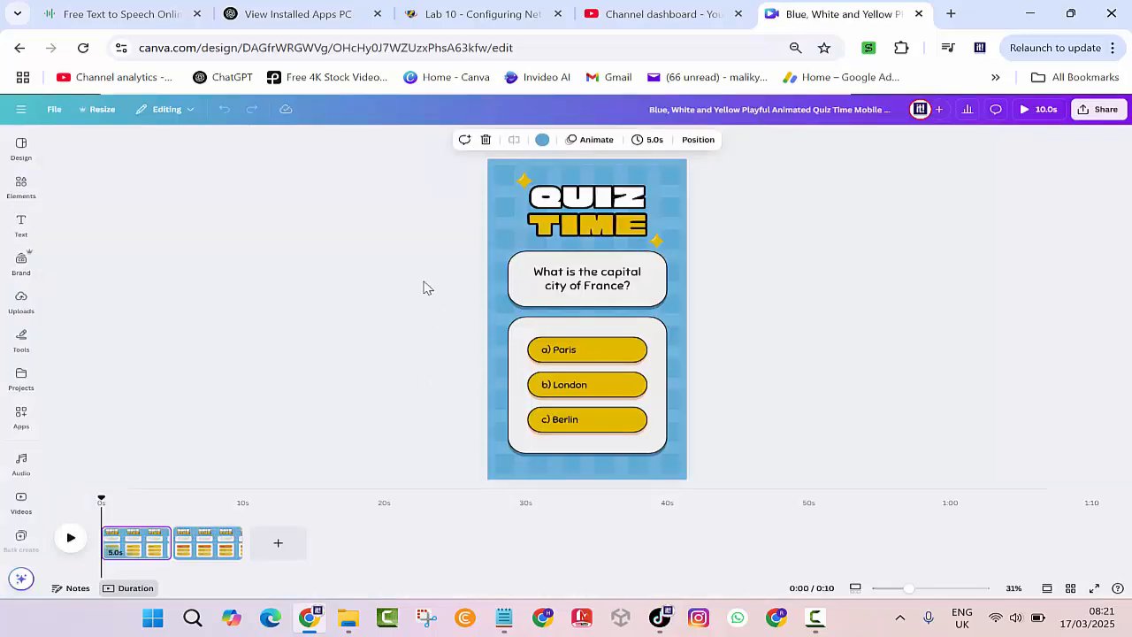
Switch to the ChatGPT tab to request 10 tech quiz questions in a table.
click(354, 15)
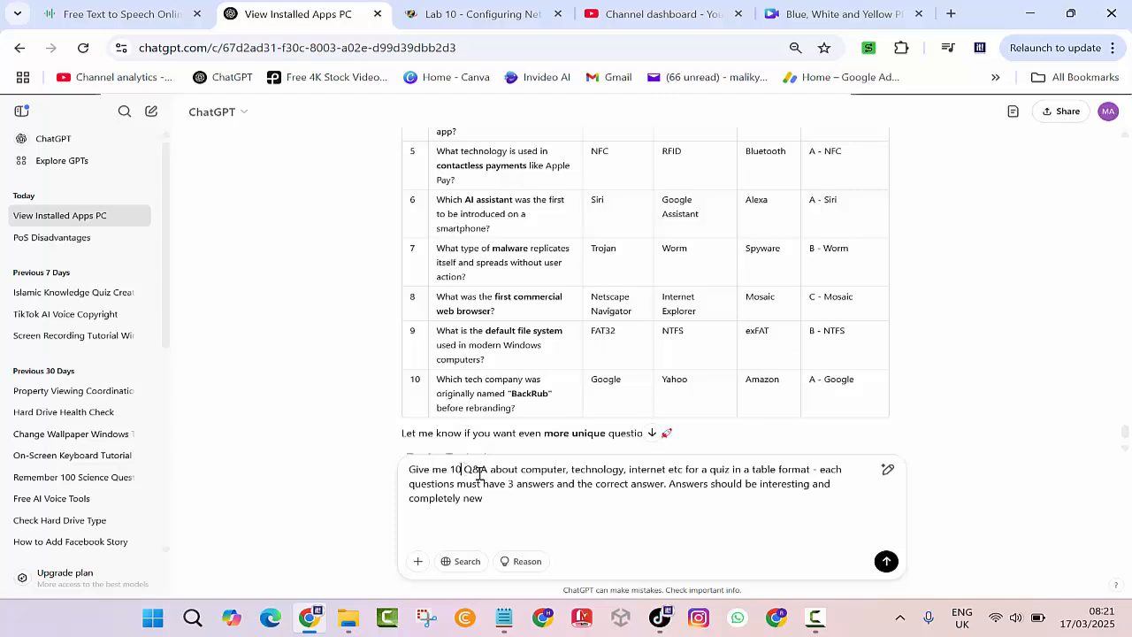
Send the request for 10 tech quiz questions and review ChatGPT's table reply.
click(885, 563)
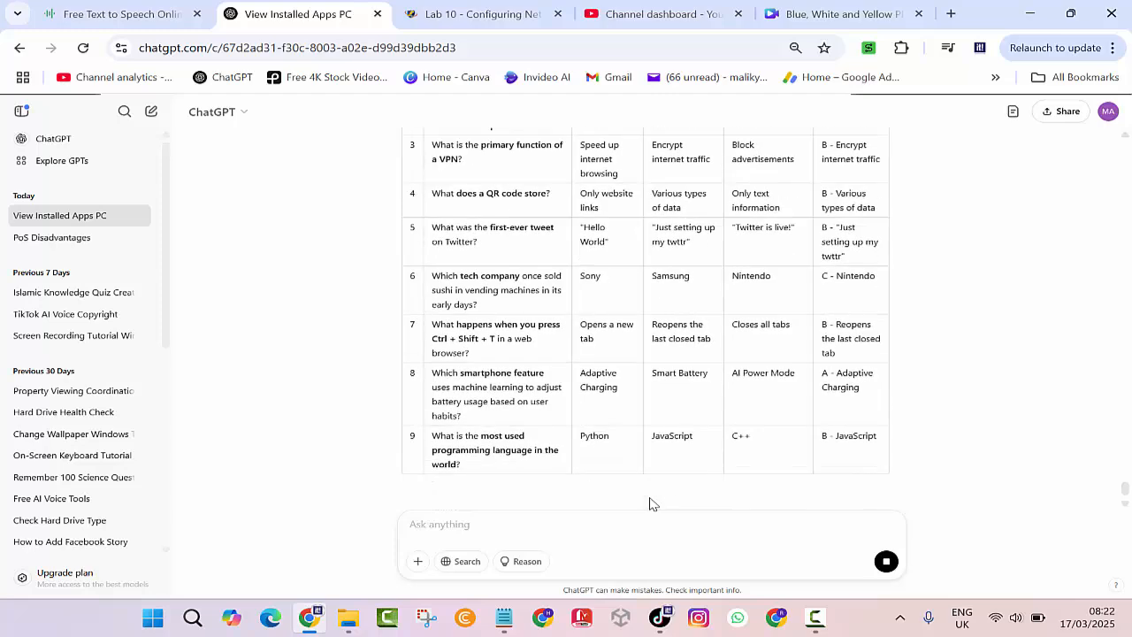
scroll(650, 503, up, 3)
scroll(652, 503, down, 1)
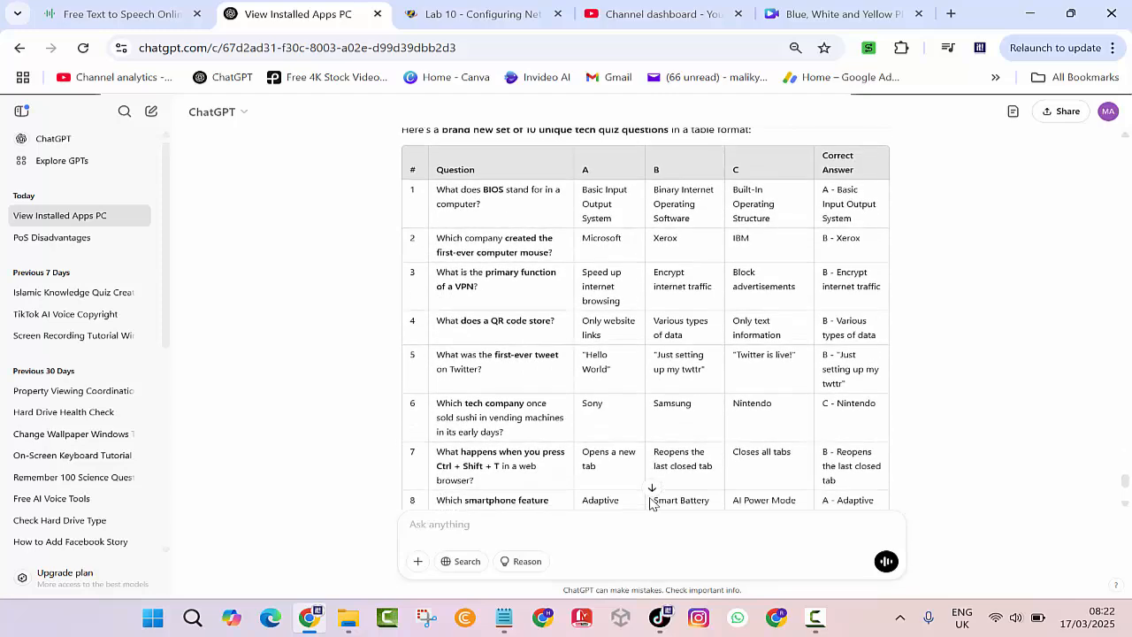
scroll(652, 504, up, 1)
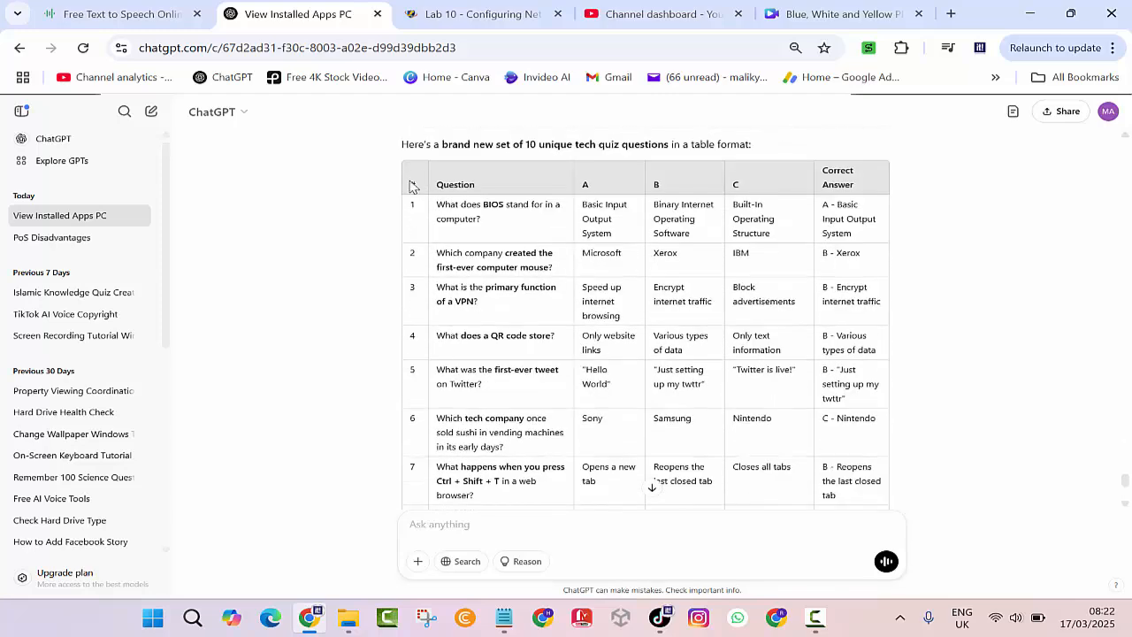
Copy the quiz table and return to the Canva Quiz Time design.
drag(413, 185, 867, 405)
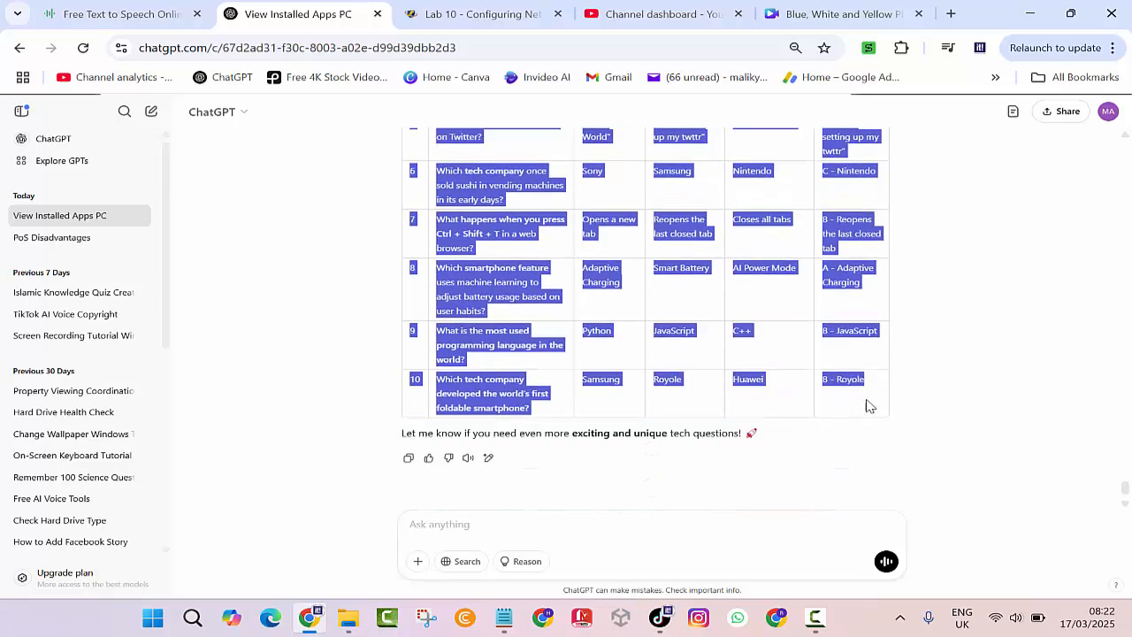
right_click(420, 387)
click(448, 399)
click(823, 10)
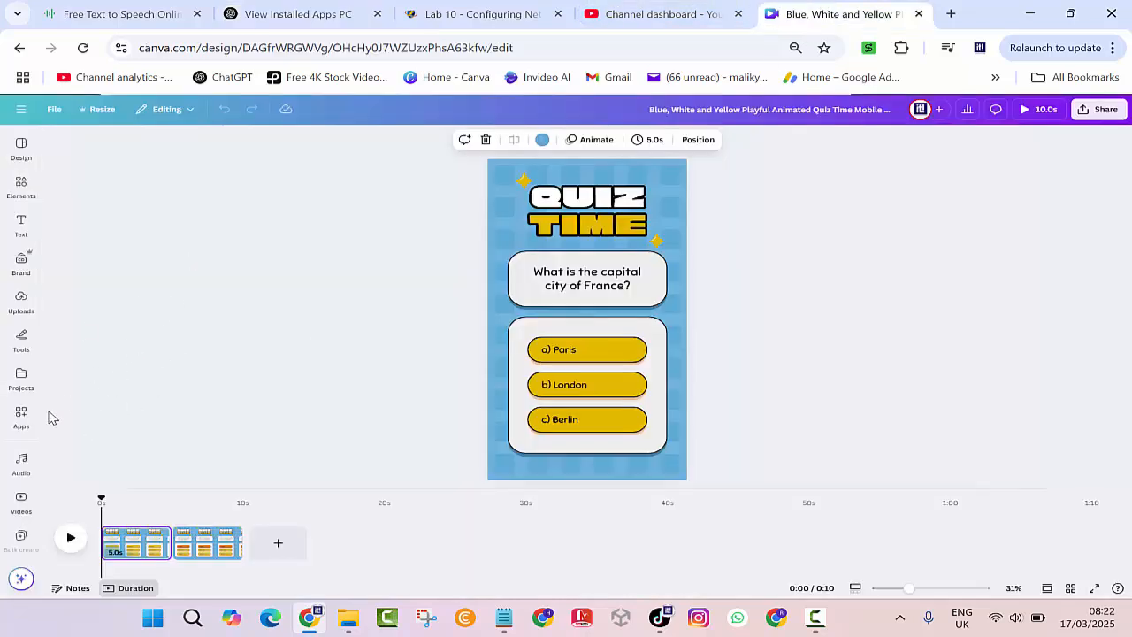
Search Canva's Apps panel for 'bulk create'.
click(22, 418)
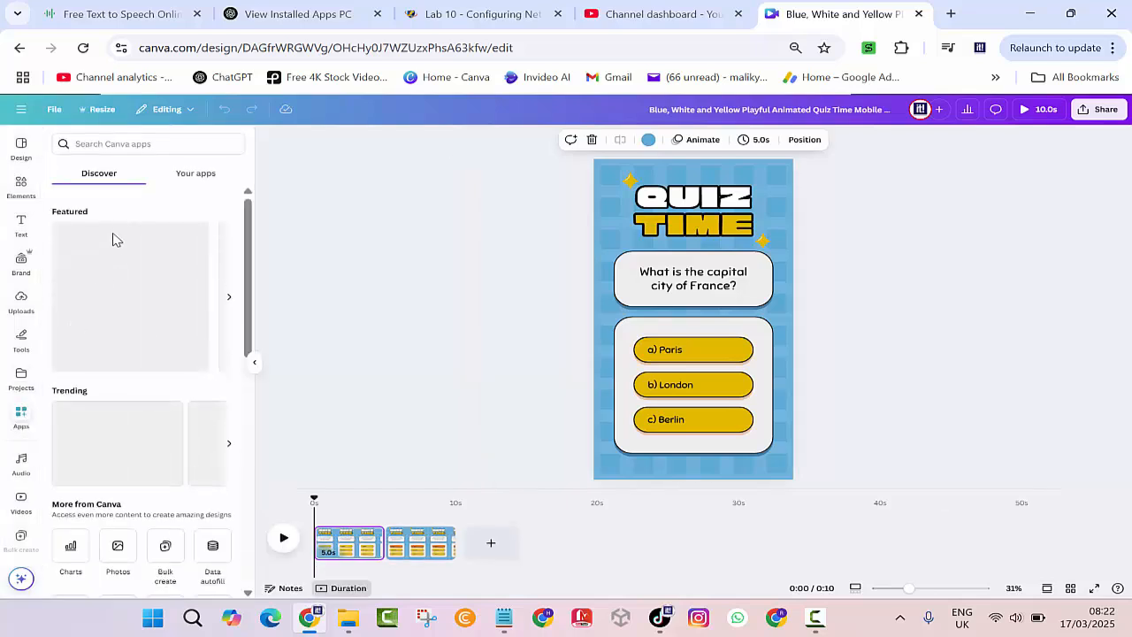
click(123, 145)
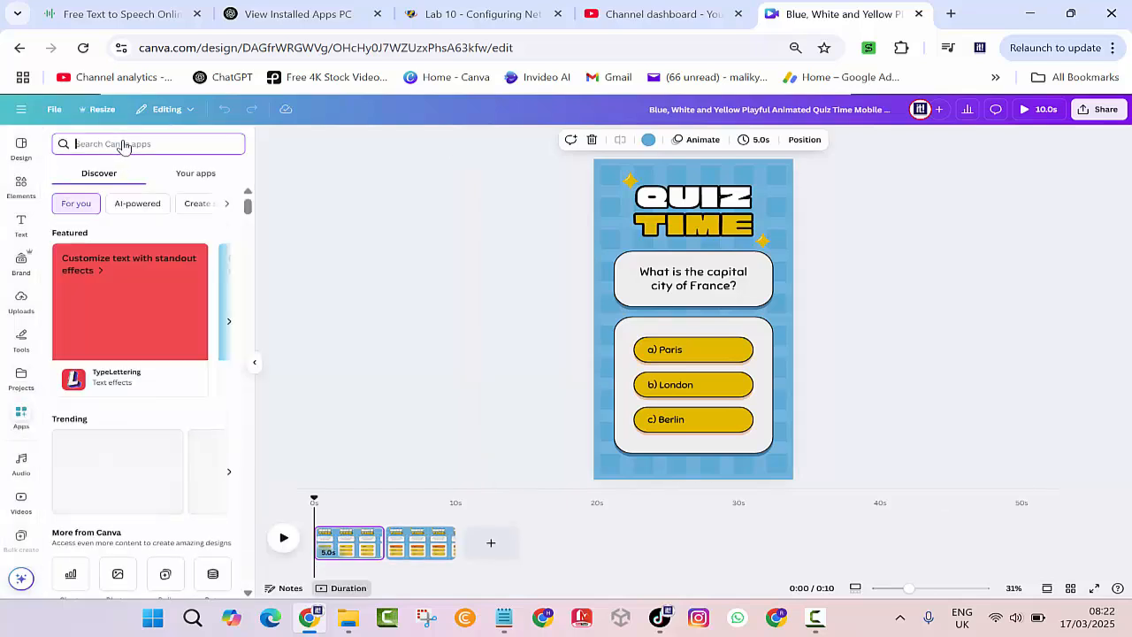
text(bul)
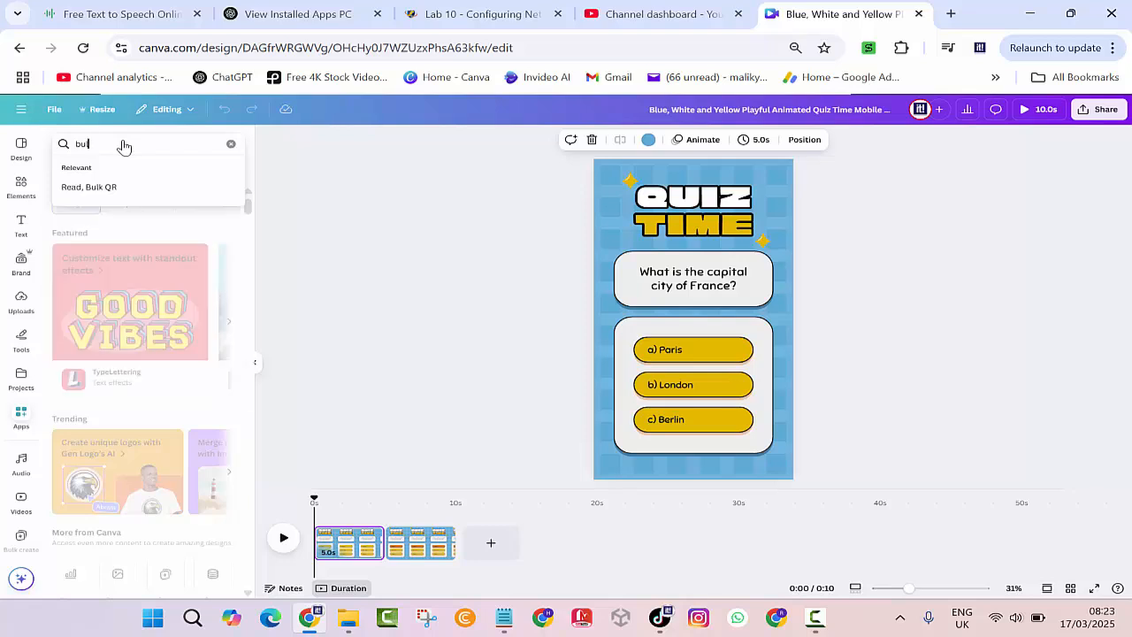
text(k create)
key(Return)
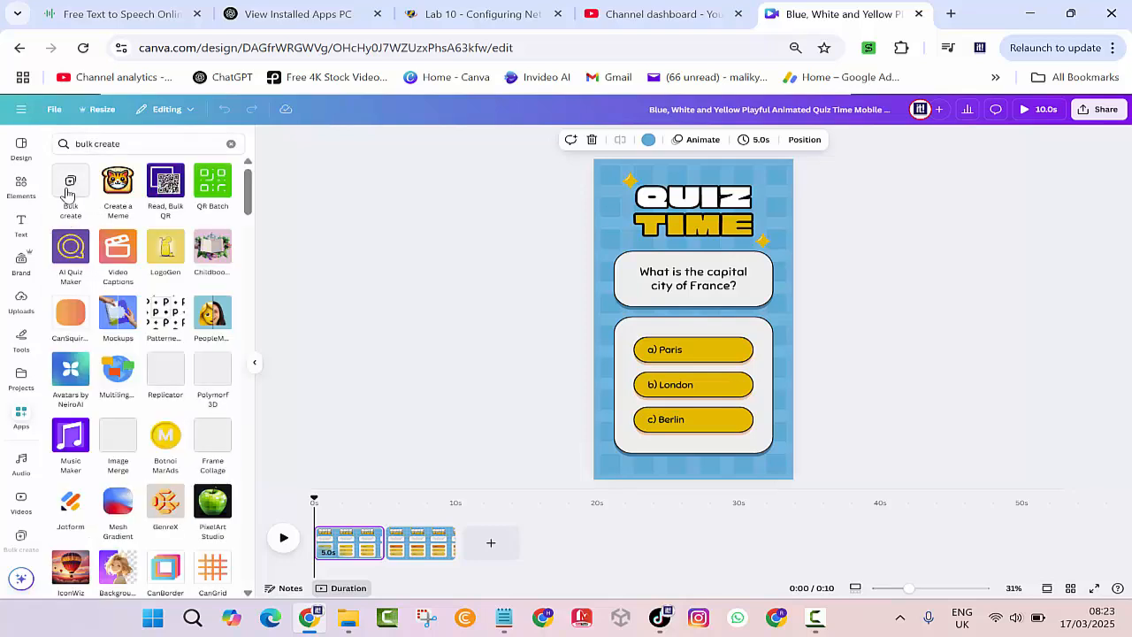
In Bulk create, clear the sample table, paste the copied quiz questions and confirm.
click(69, 190)
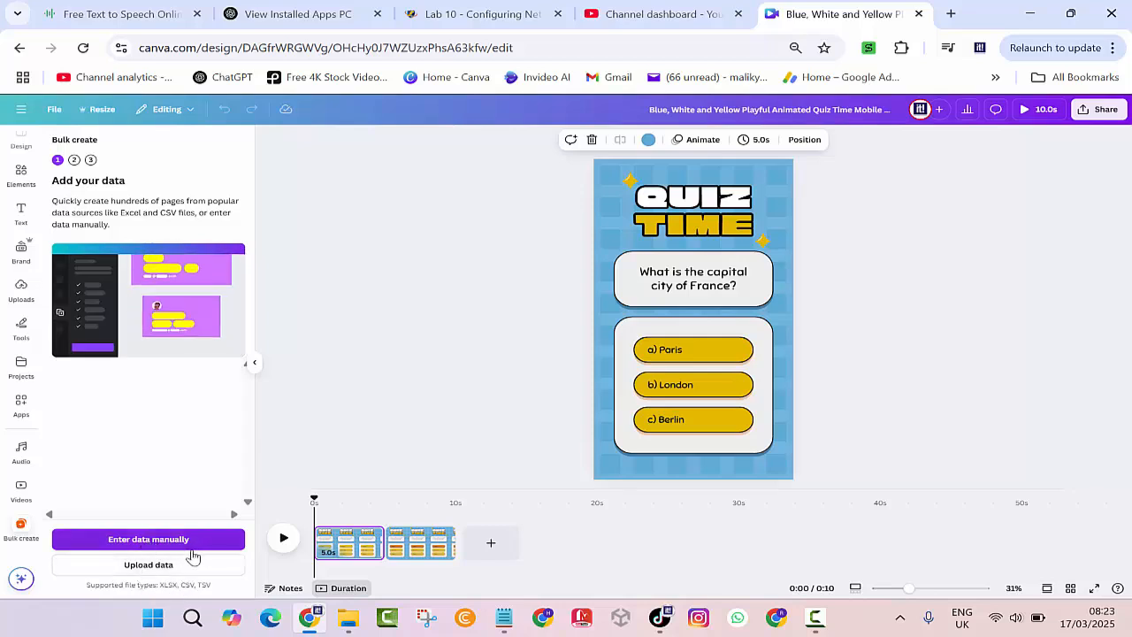
click(146, 542)
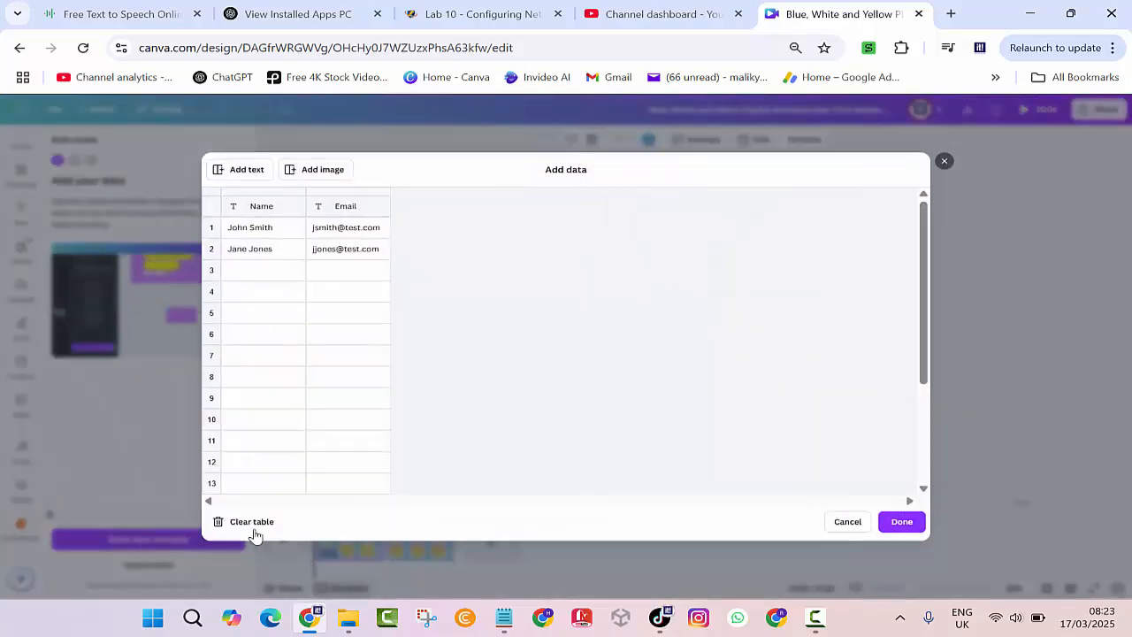
click(251, 524)
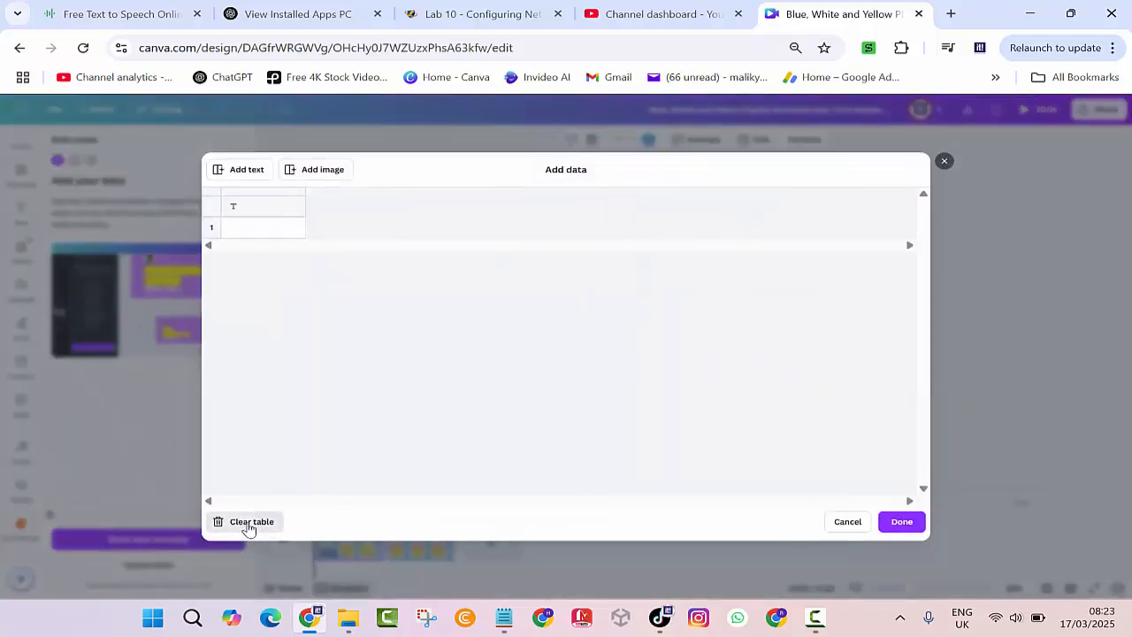
right_click(256, 219)
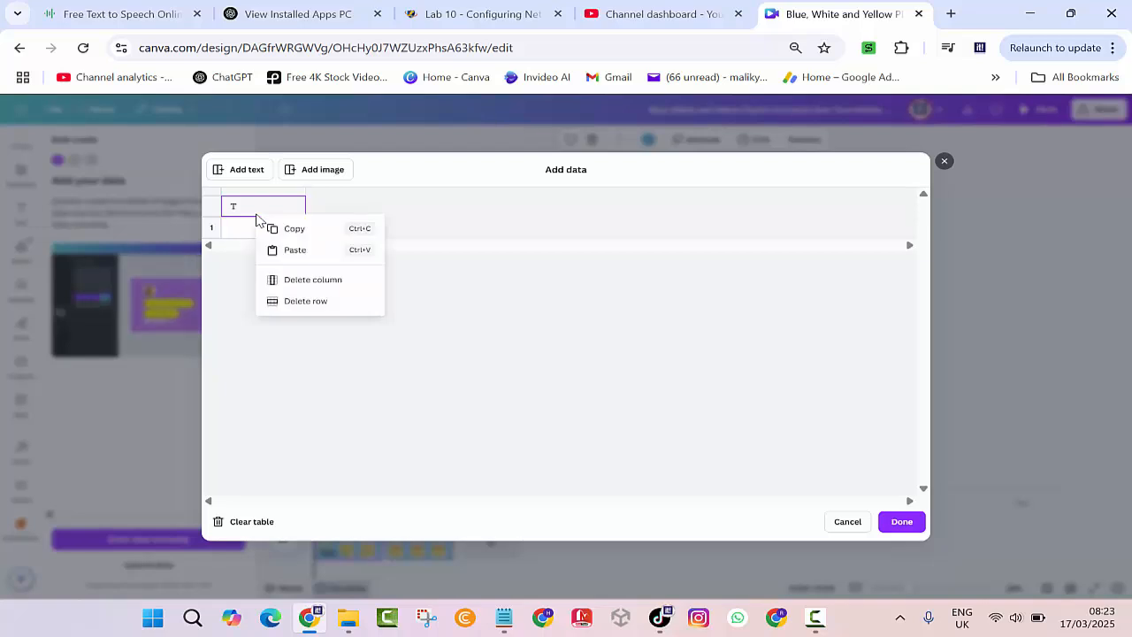
click(301, 251)
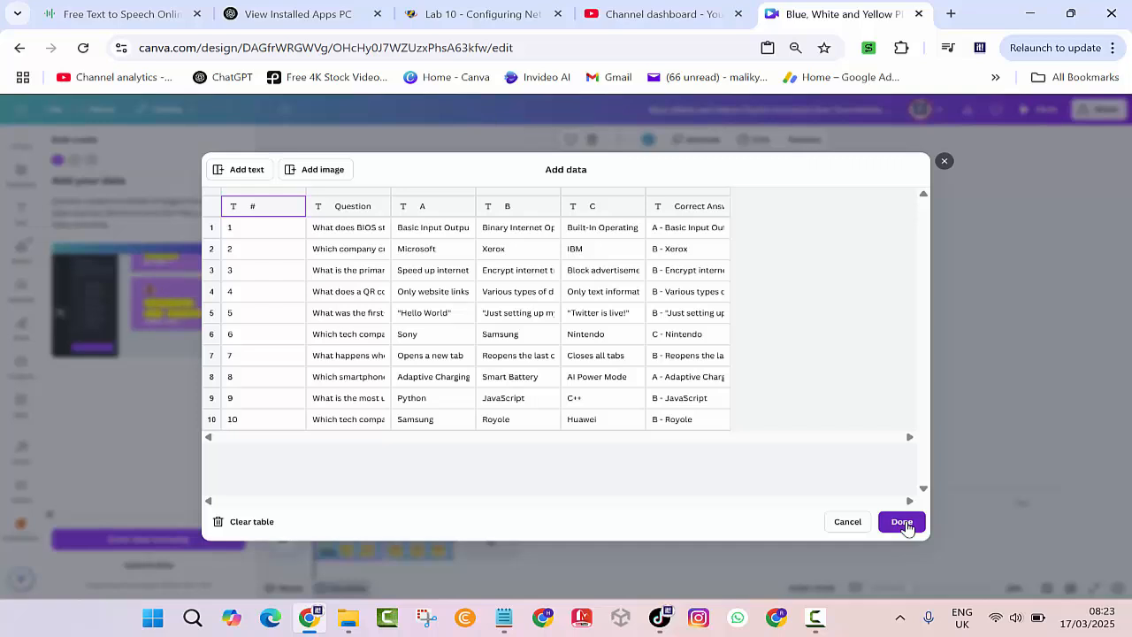
click(901, 522)
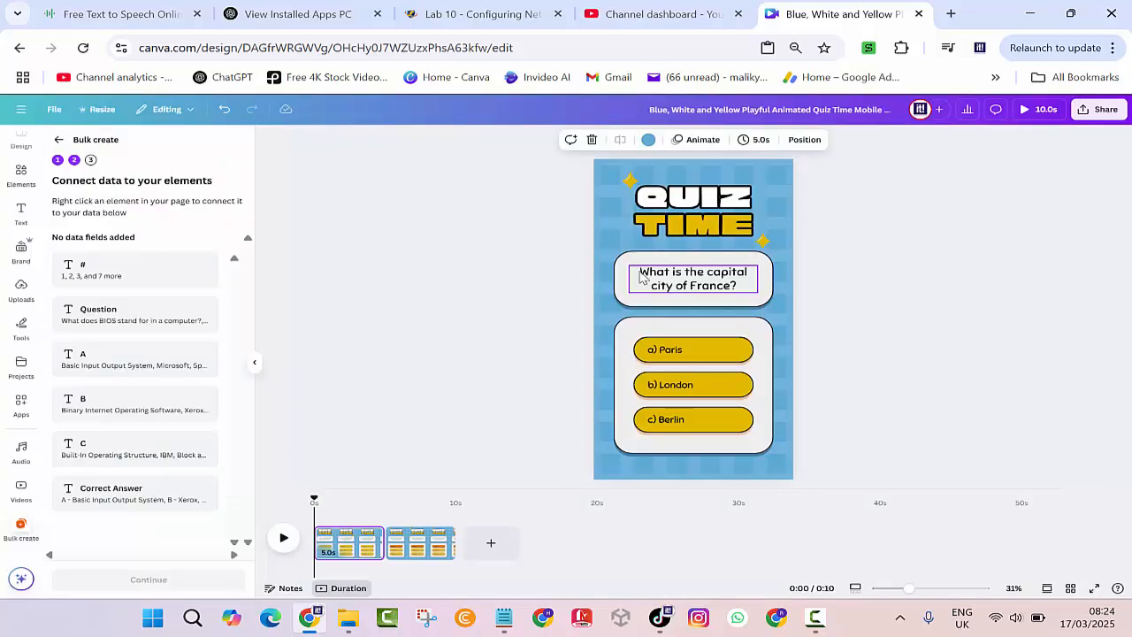
click(24, 215)
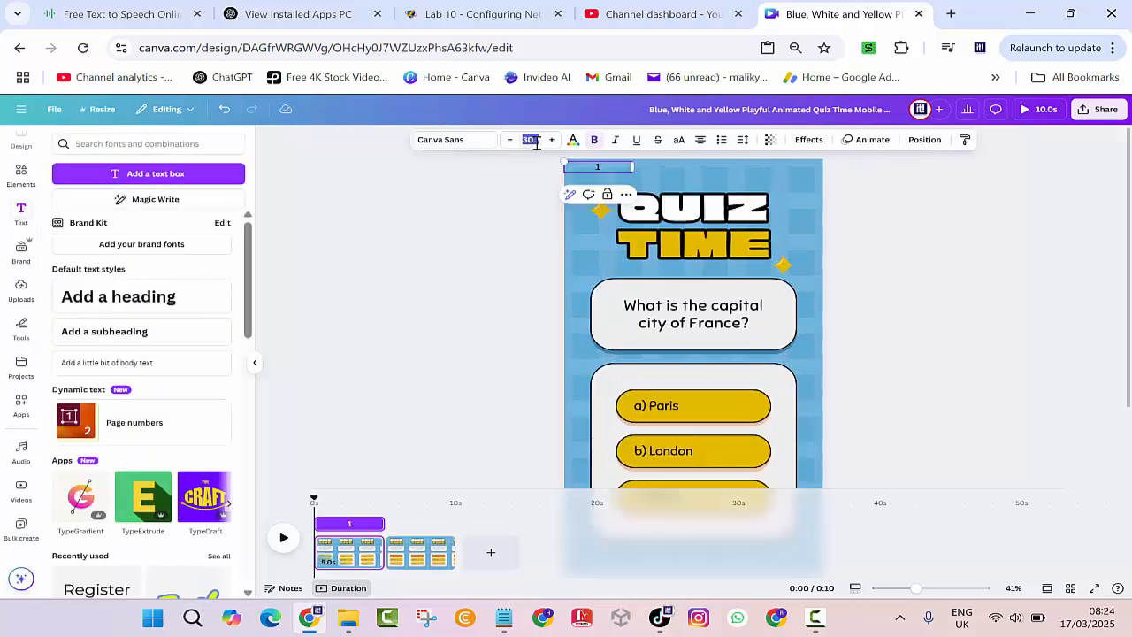
text(00)
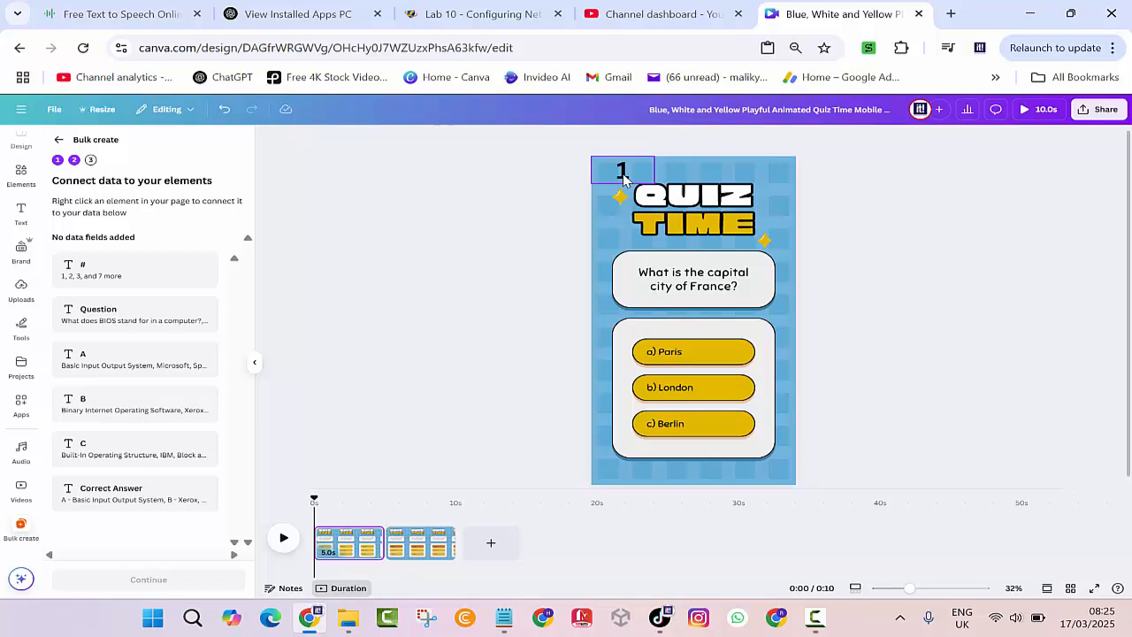
click(623, 176)
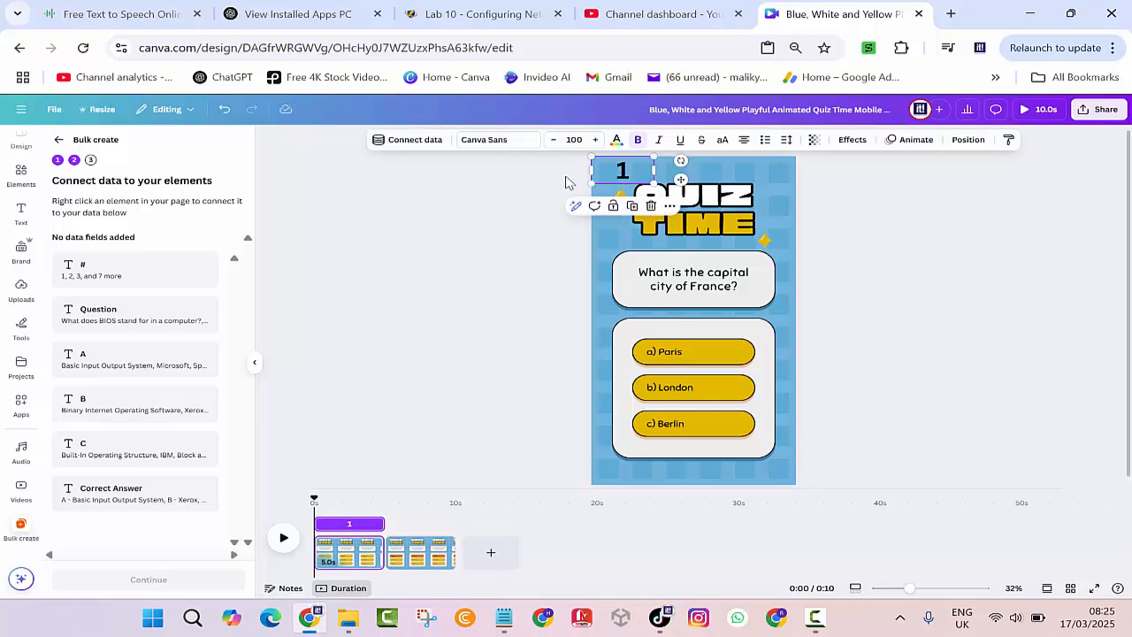
Link the quiz number box to the # field and the question text to Question.
click(407, 143)
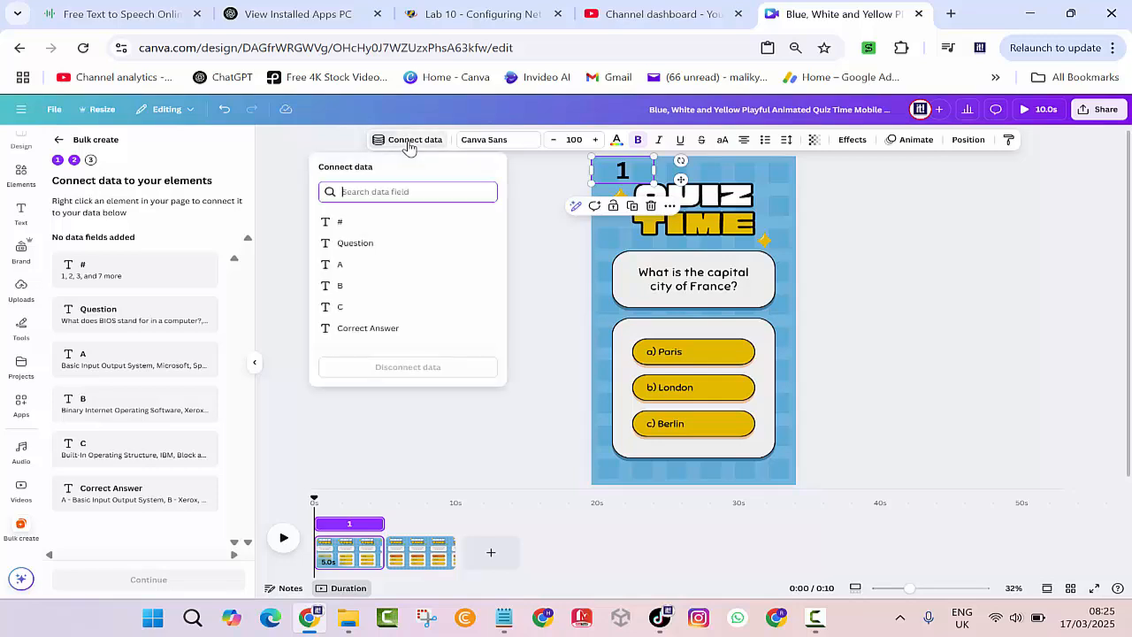
click(342, 224)
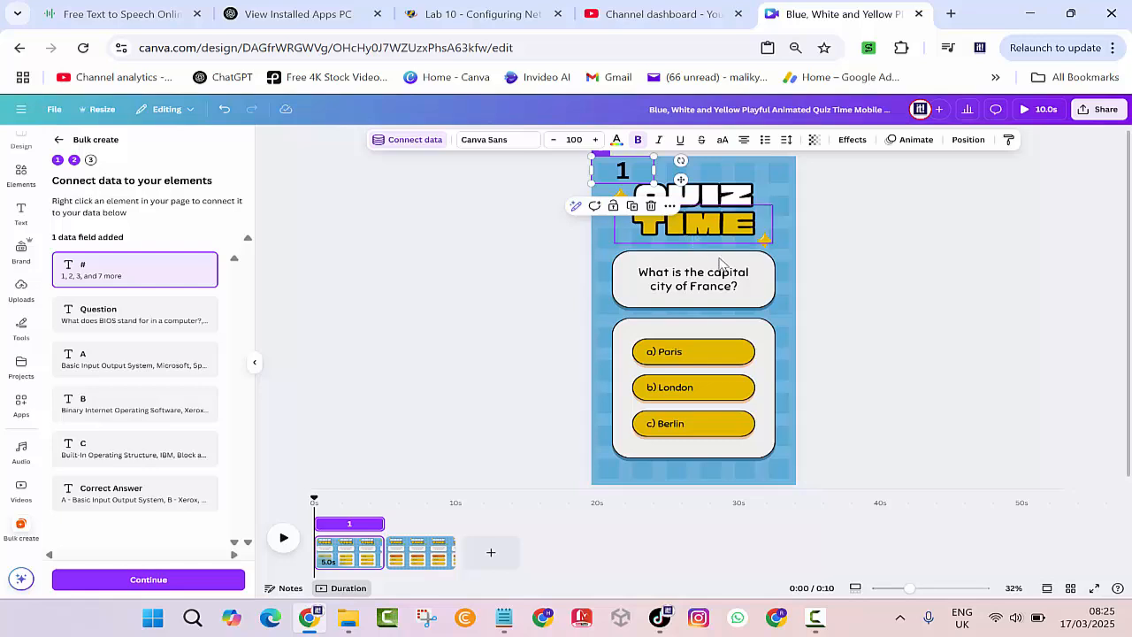
click(690, 290)
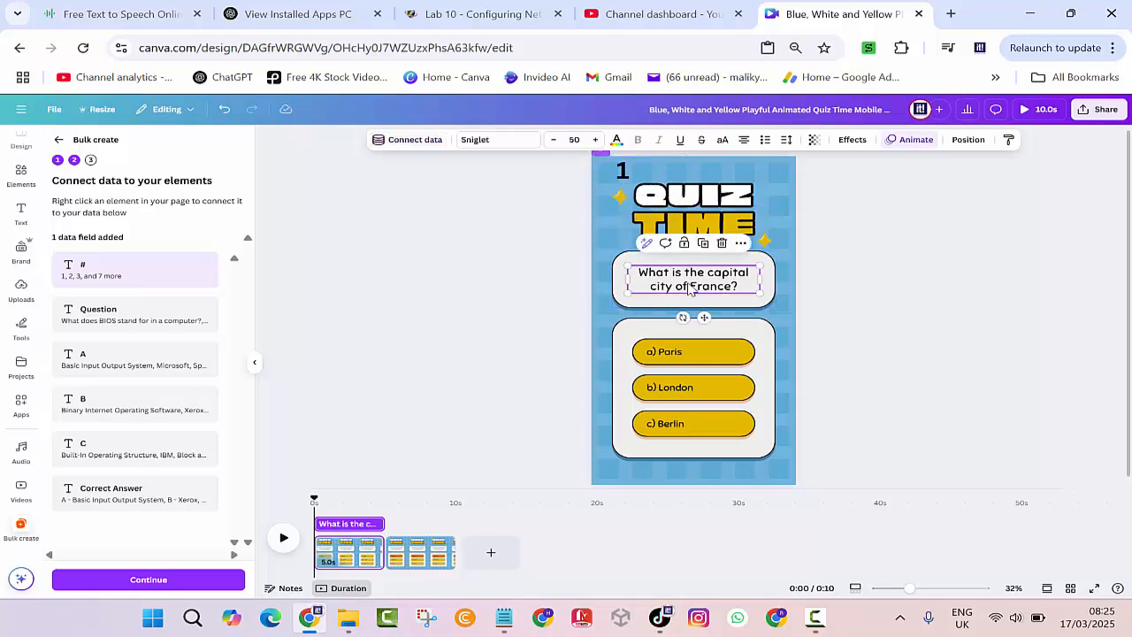
click(422, 143)
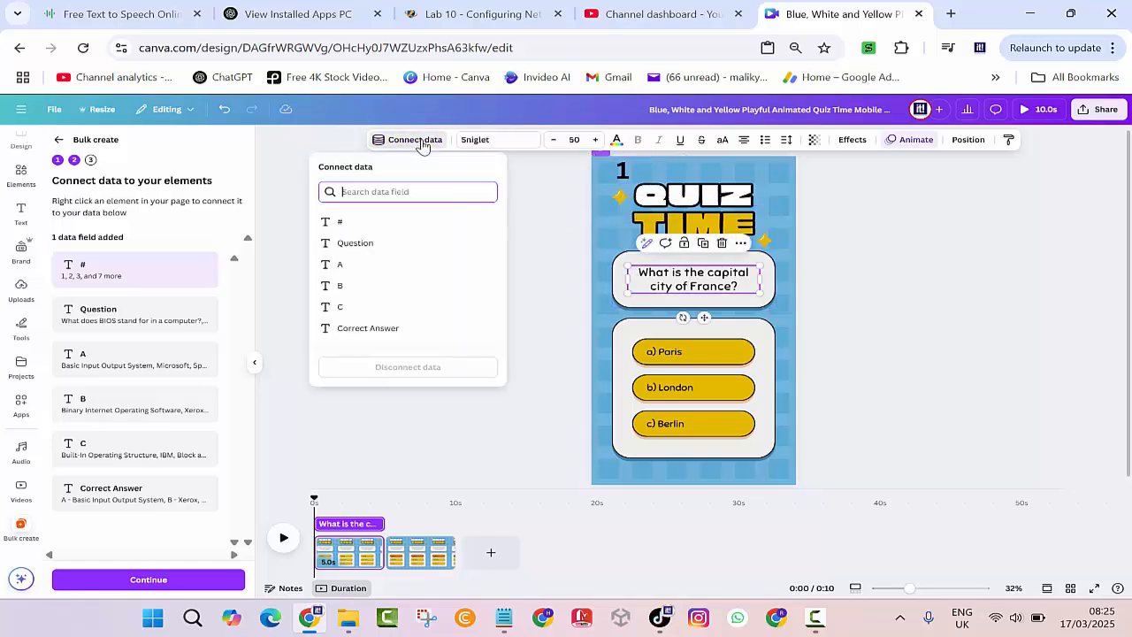
click(374, 246)
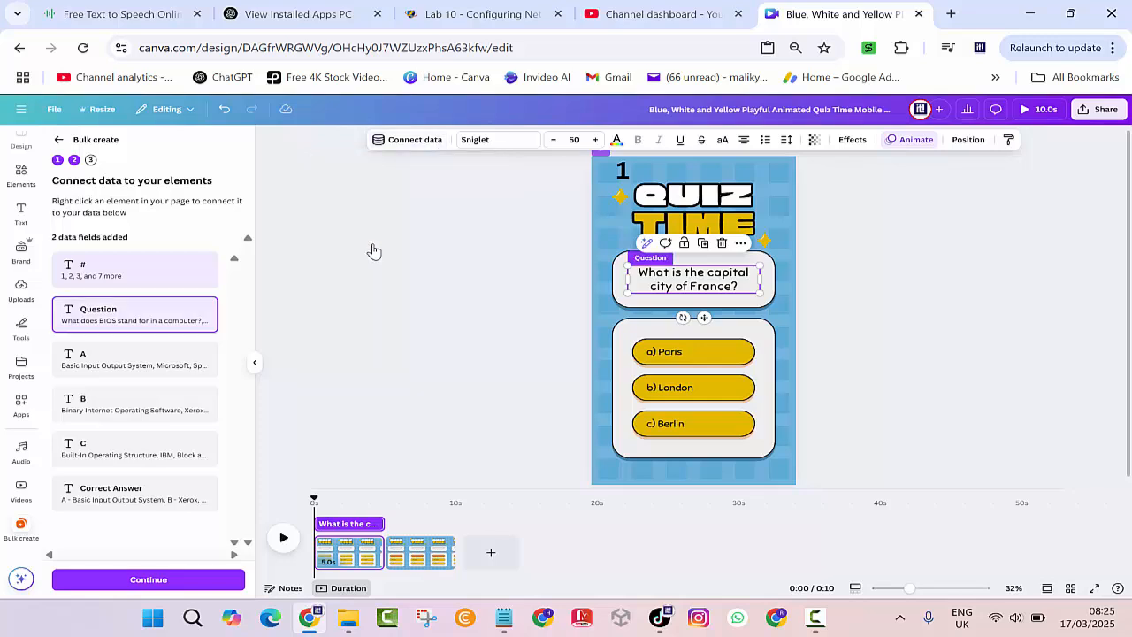
Link answers a) Paris, b) London and c) Berlin to fields A, B and C.
click(664, 354)
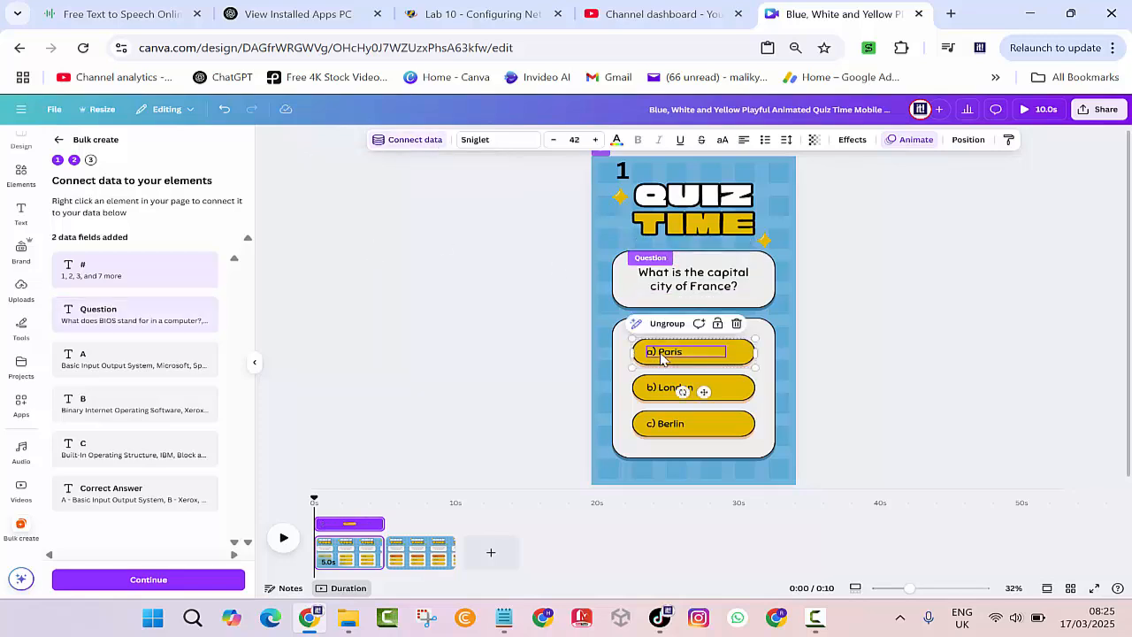
click(414, 140)
click(358, 264)
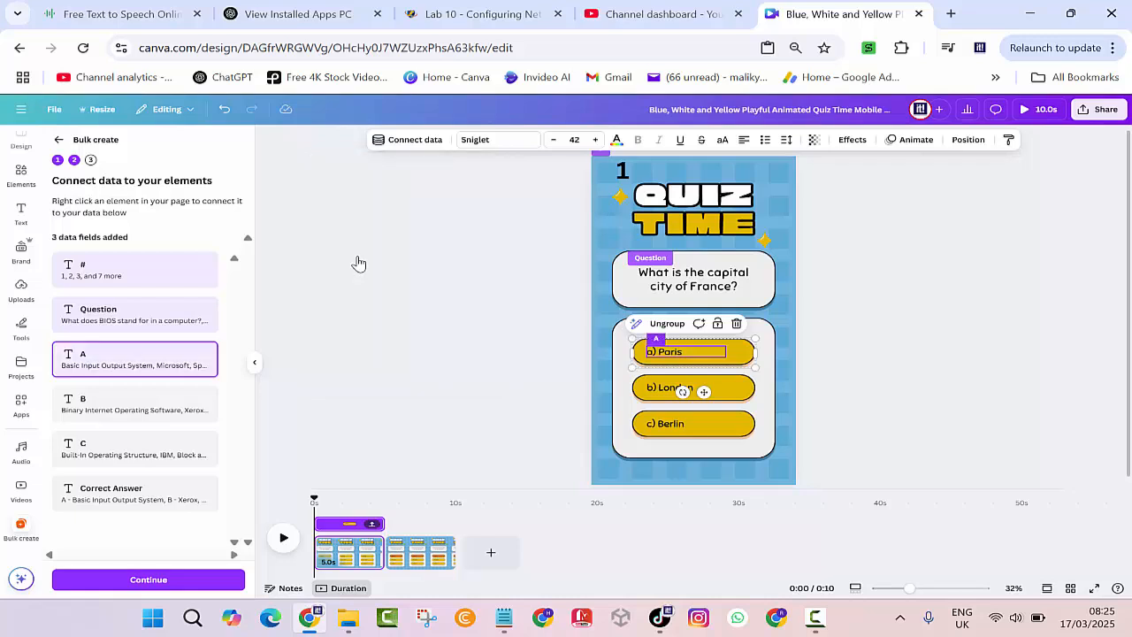
click(681, 389)
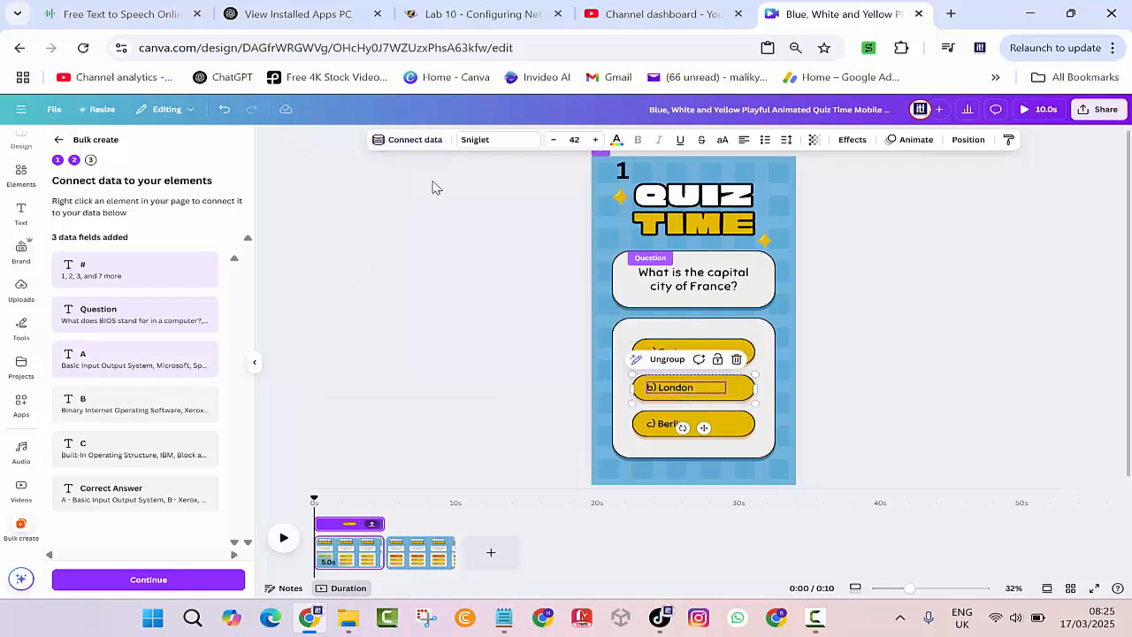
click(412, 141)
click(340, 285)
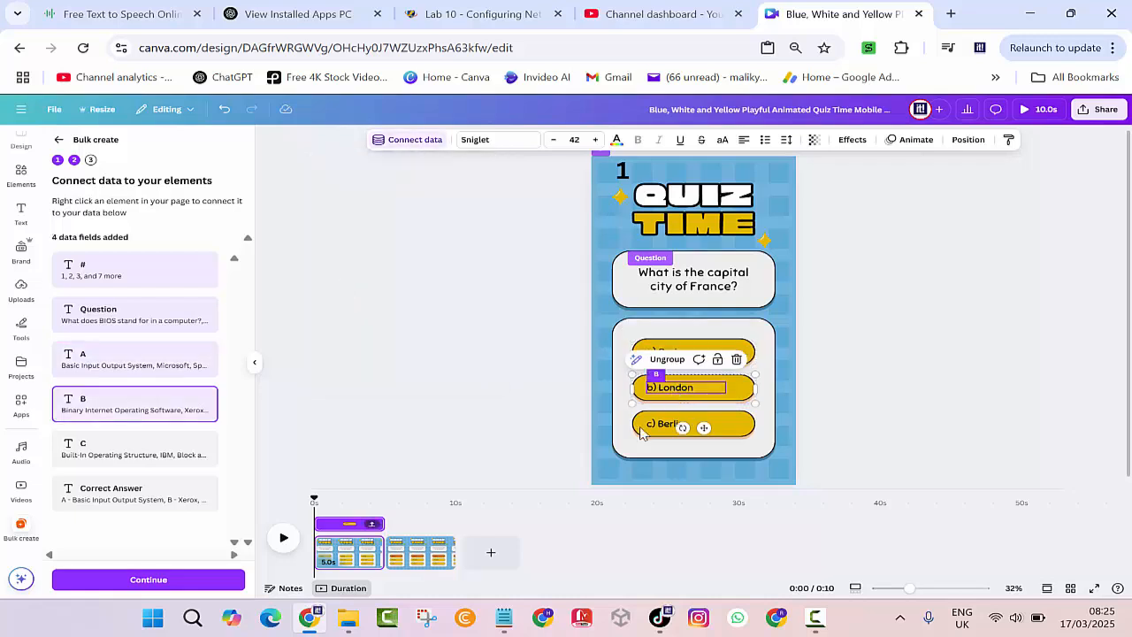
click(662, 428)
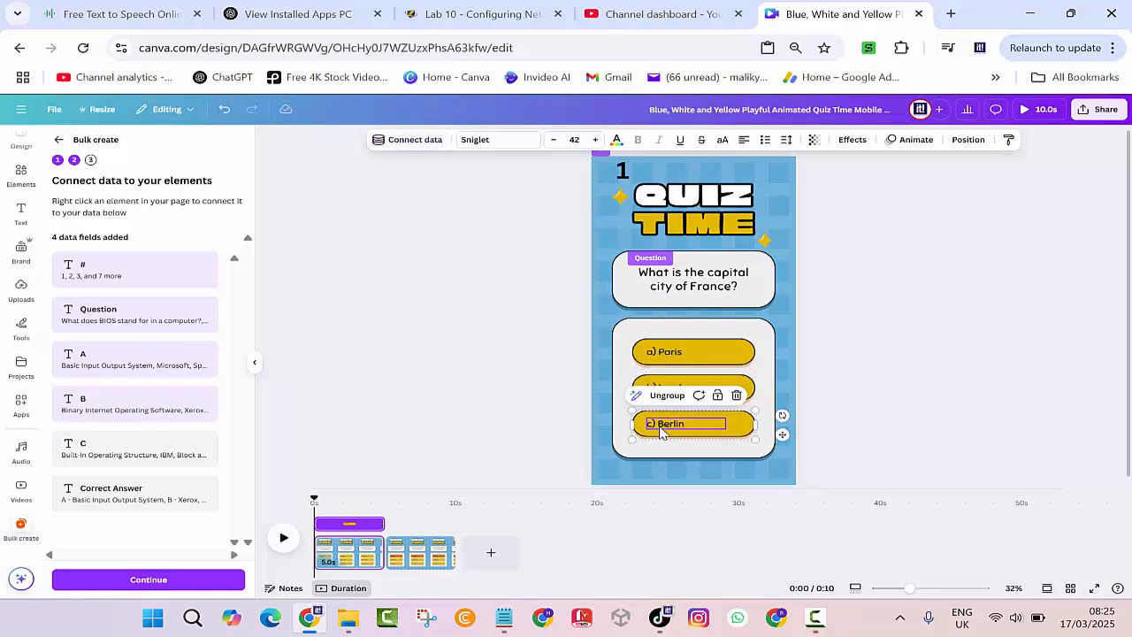
click(395, 144)
click(352, 307)
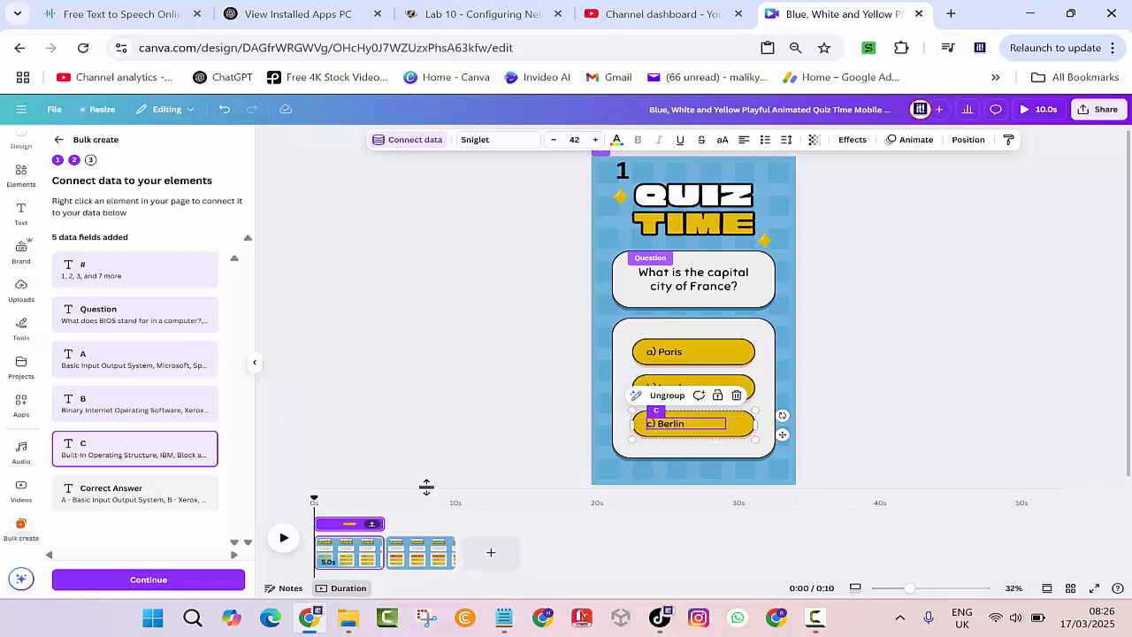
Delete the second page from the timeline.
click(433, 566)
click(431, 565)
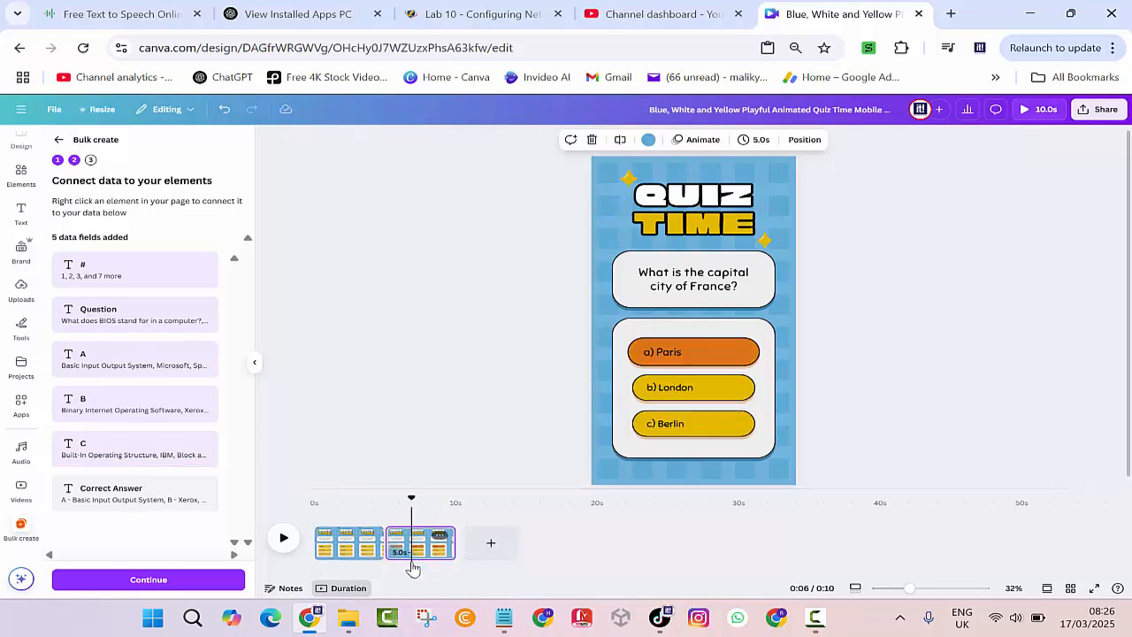
key(Delete)
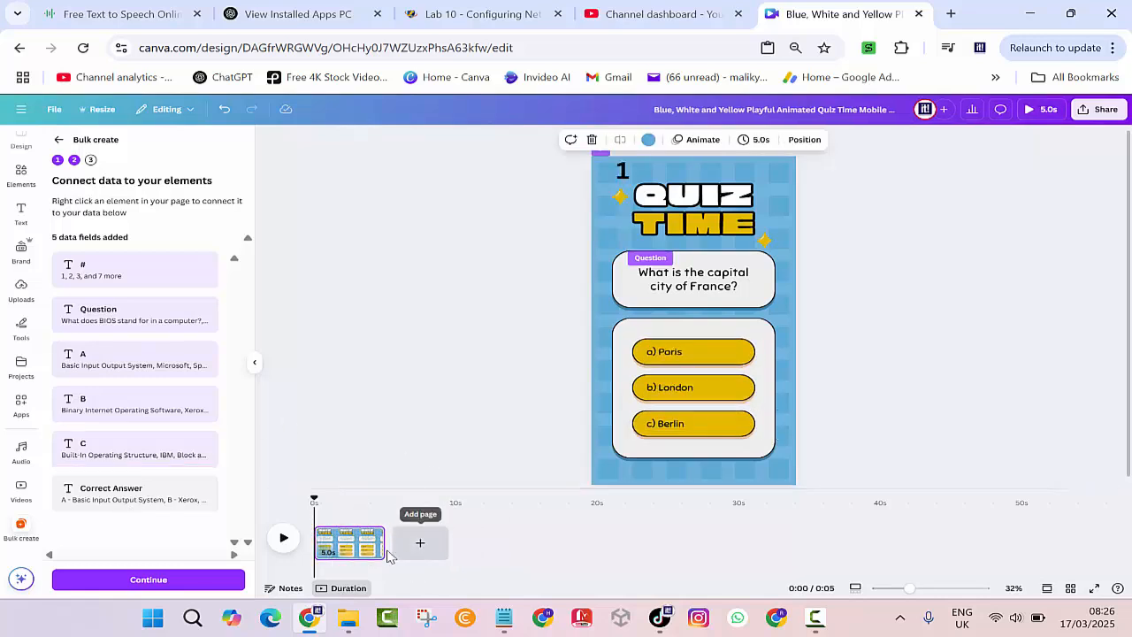
Stretch the quiz page's duration from 5.0 to 8.0 seconds.
drag(383, 543, 425, 546)
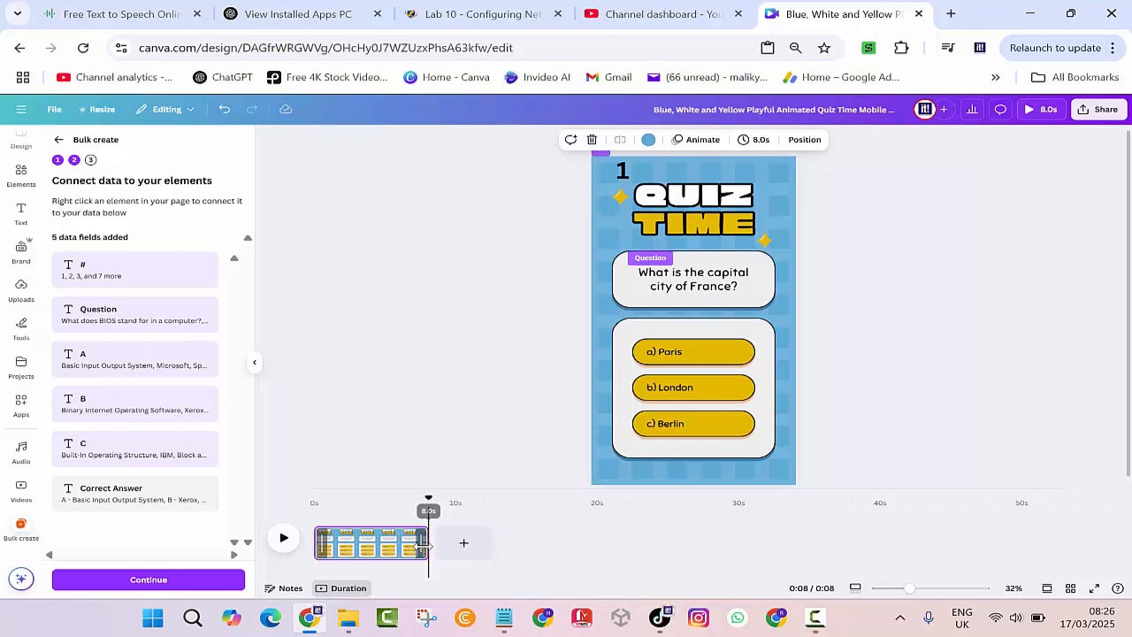
click(710, 362)
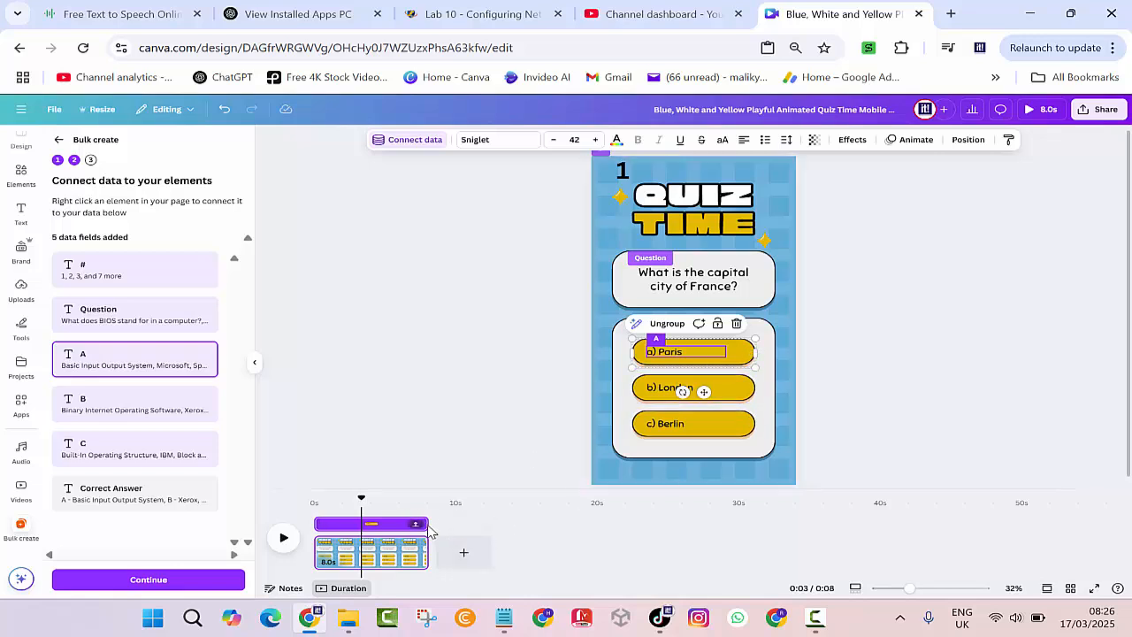
Trim the answer layers, including c) Berlin, to end at about 5 seconds.
drag(361, 498, 382, 524)
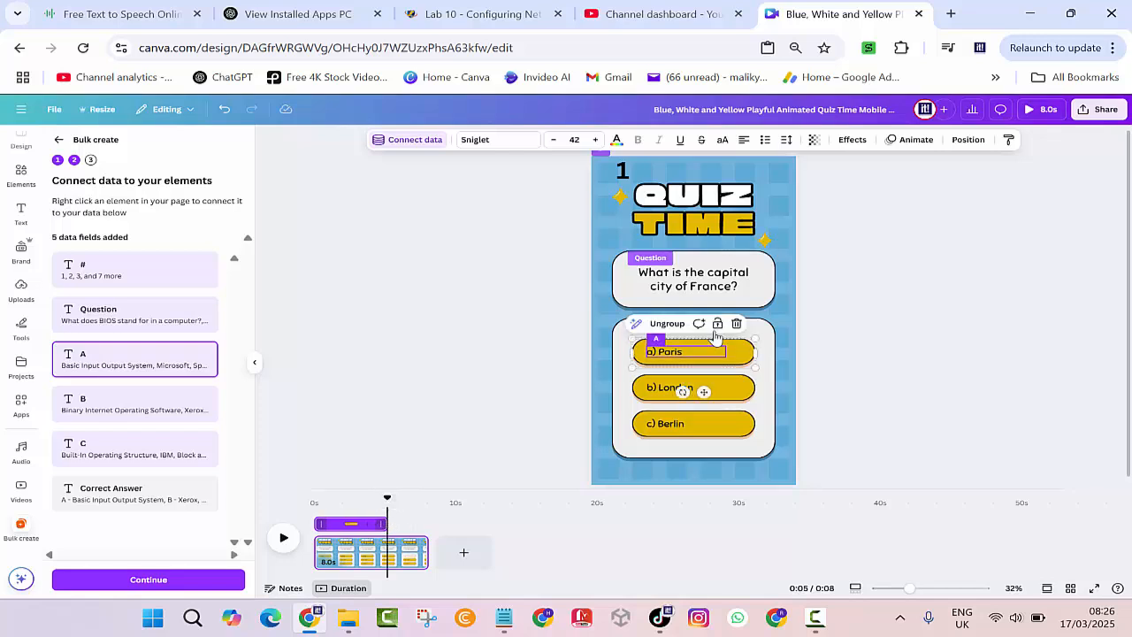
click(736, 391)
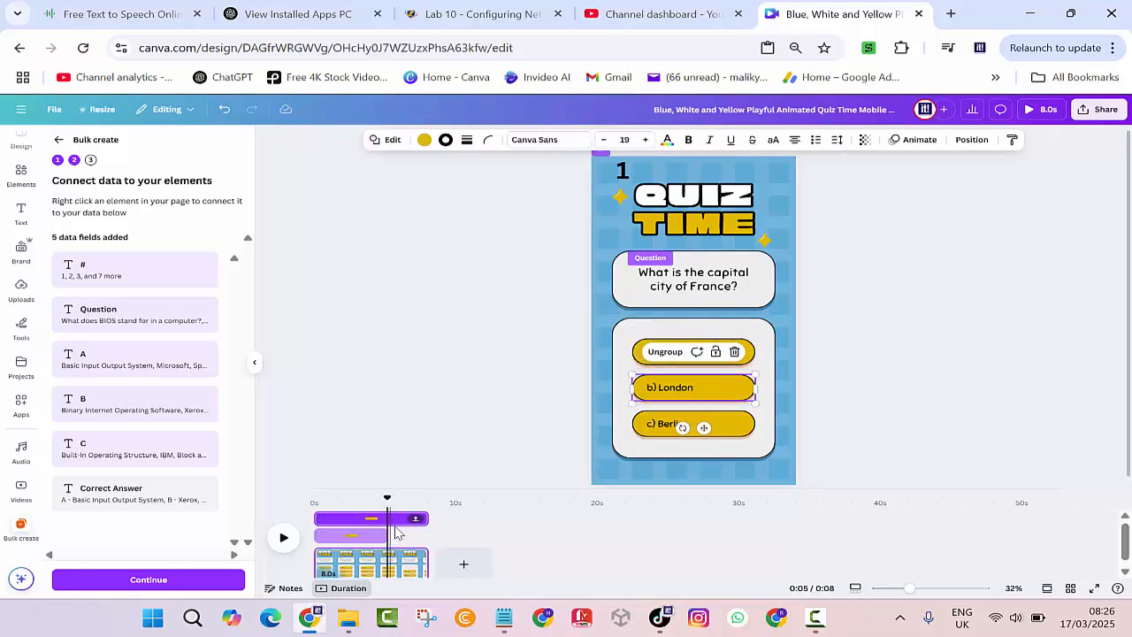
drag(423, 518, 389, 518)
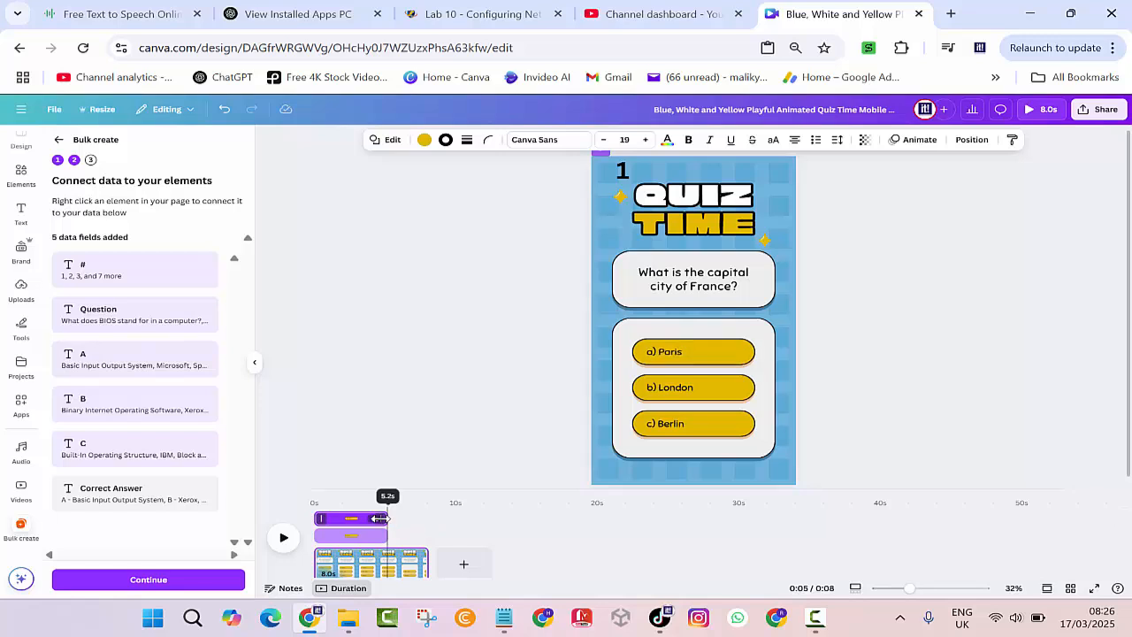
click(739, 431)
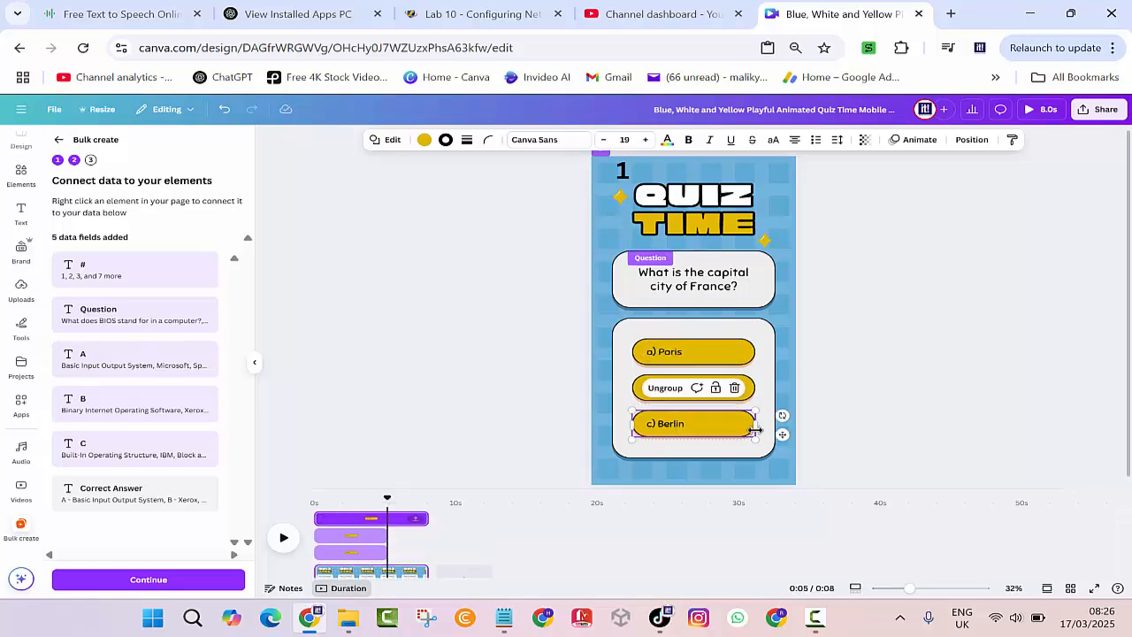
click(754, 429)
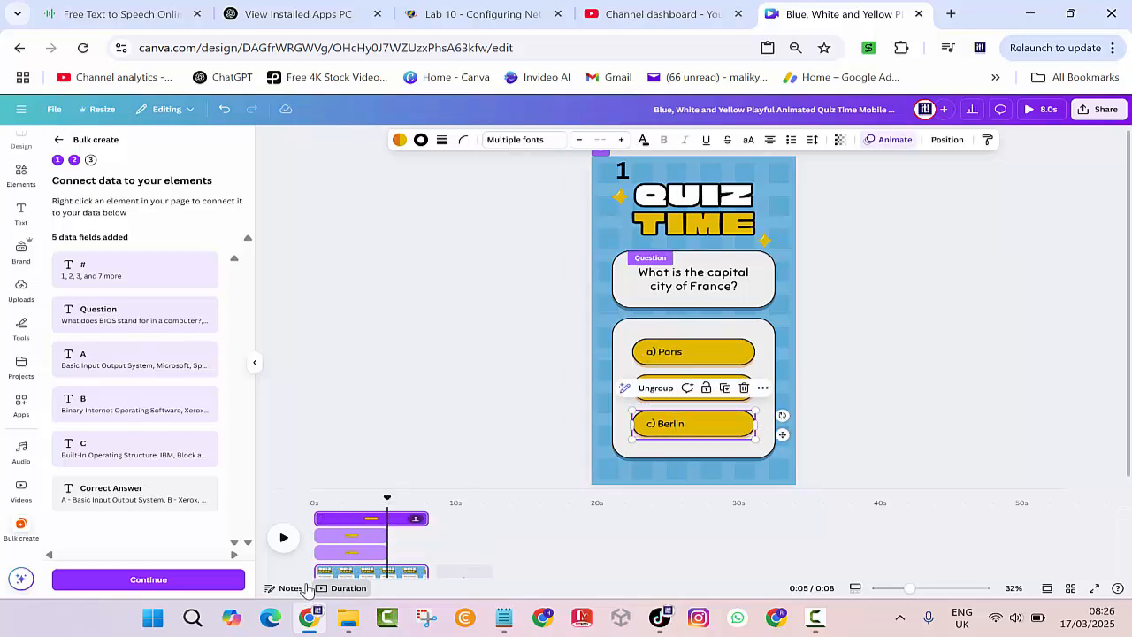
drag(424, 520, 386, 518)
click(488, 409)
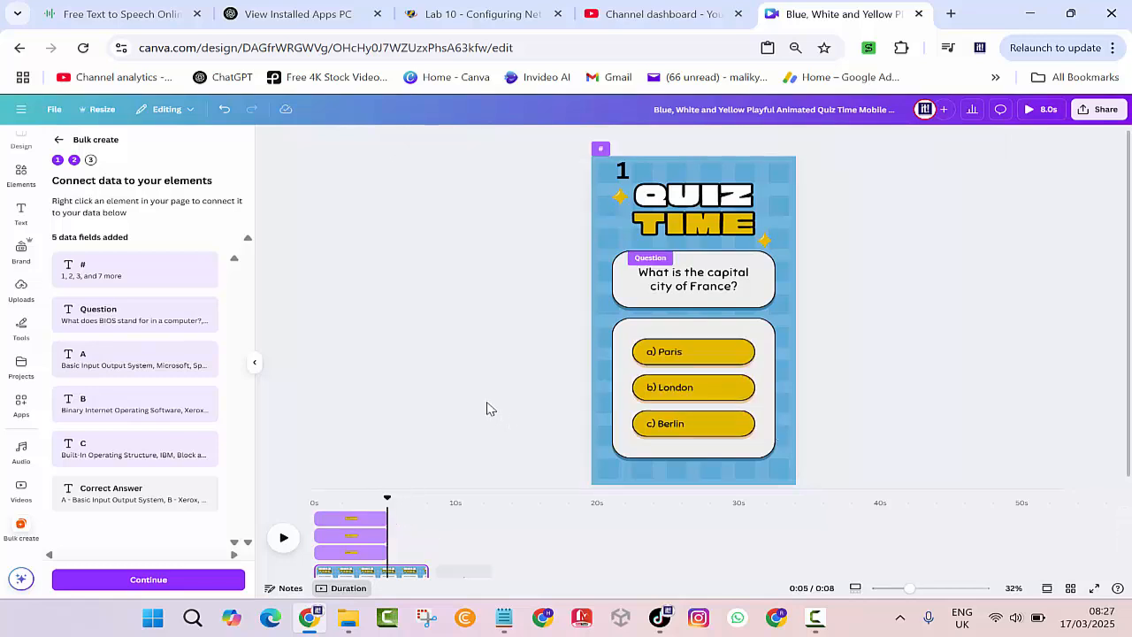
Make the b) London answer layer start at 5 seconds and run to the page end.
click(699, 394)
click(731, 395)
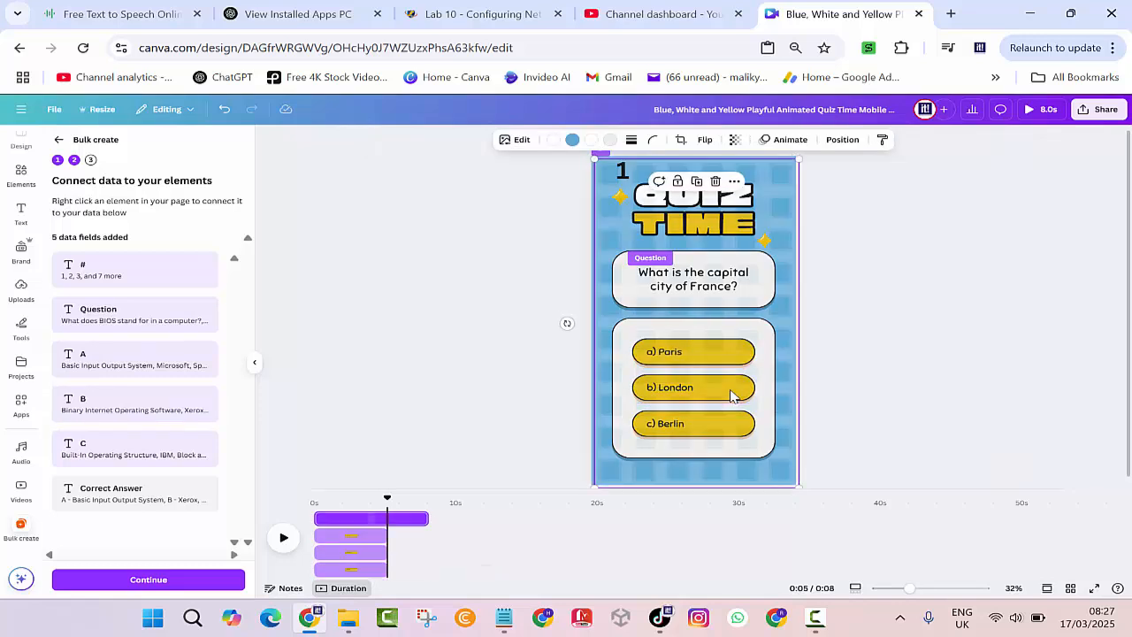
click(699, 393)
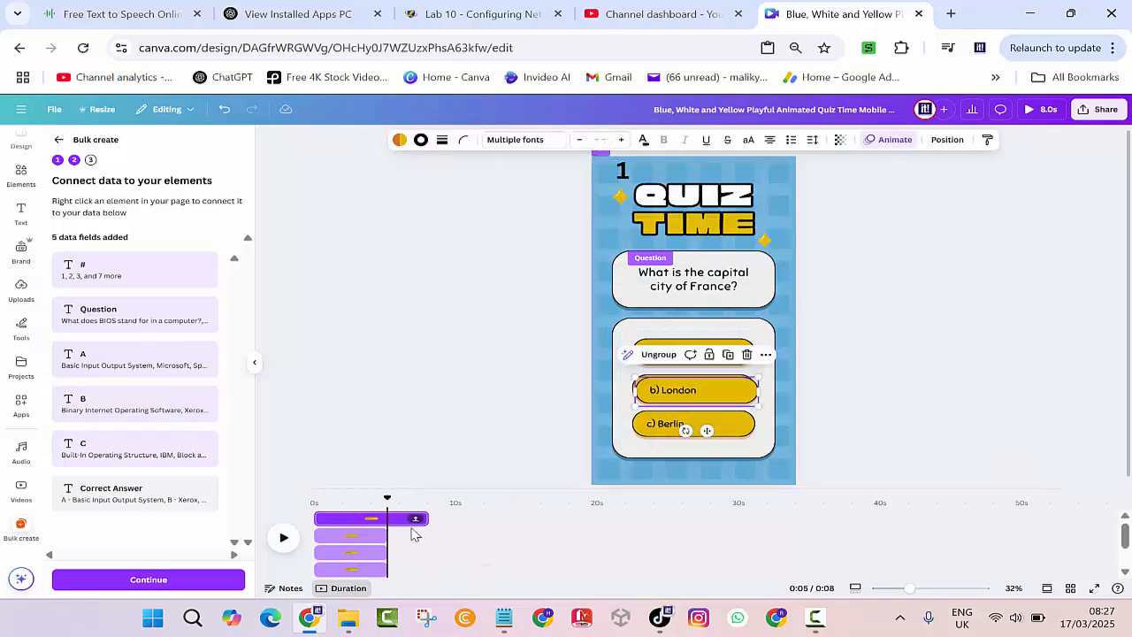
drag(360, 512, 402, 501)
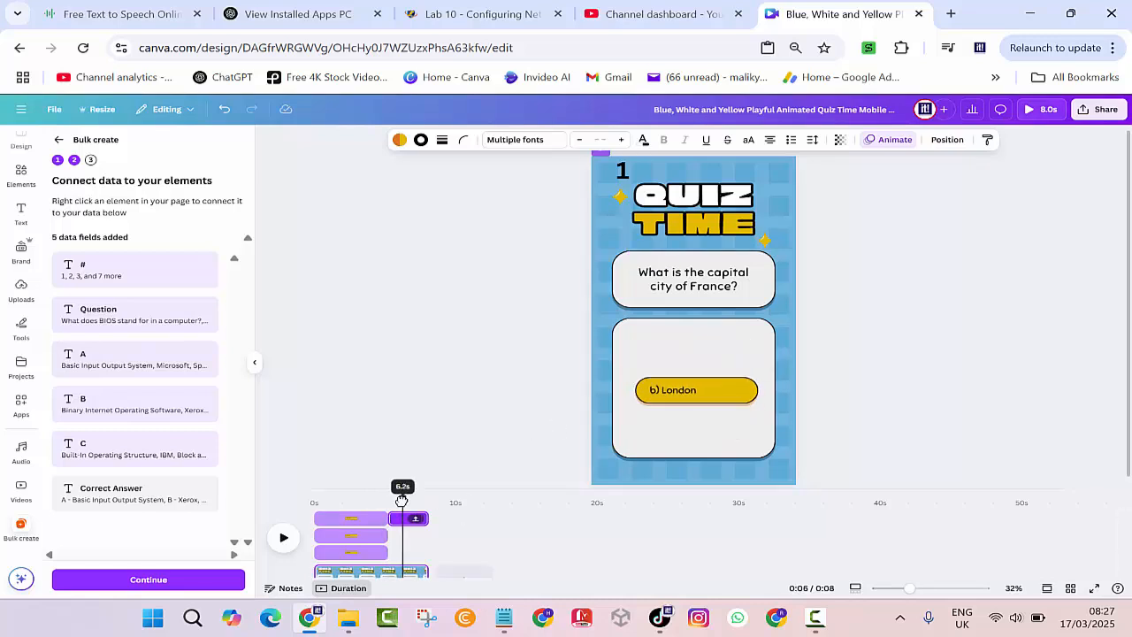
Connect the late b) London text to the Correct Answer field and rewind to 0s.
click(683, 392)
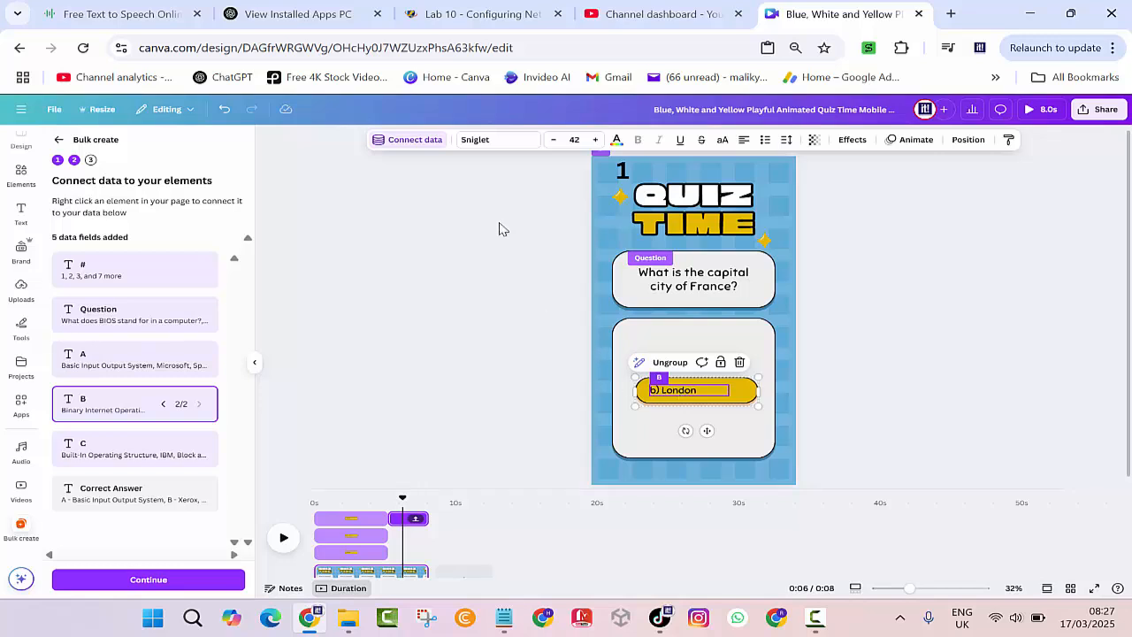
click(412, 141)
click(394, 329)
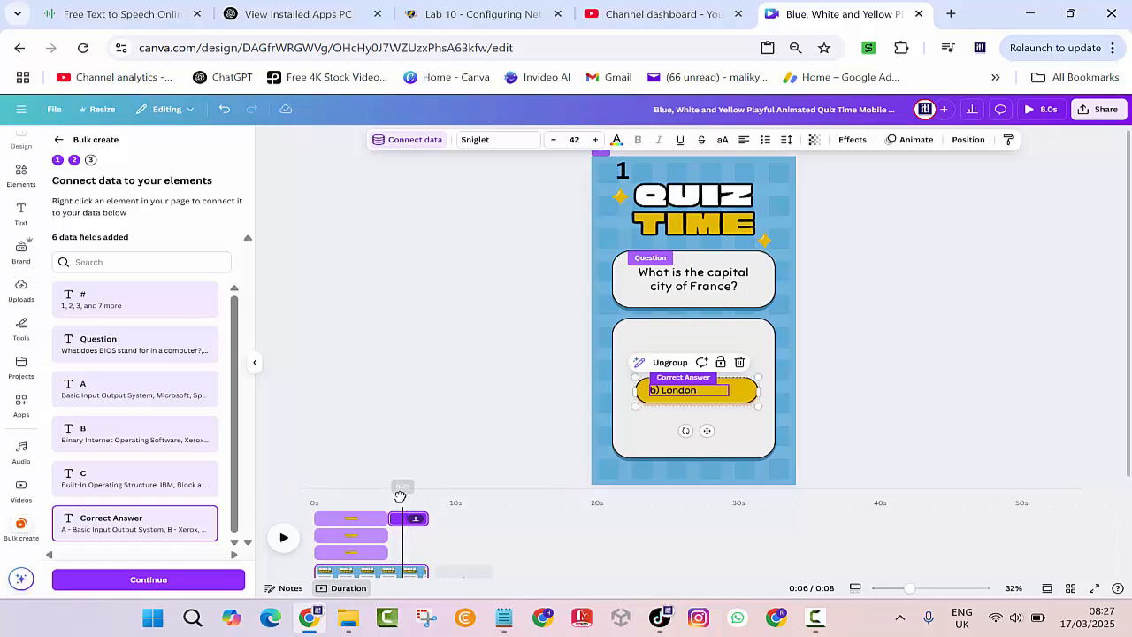
drag(400, 498, 310, 501)
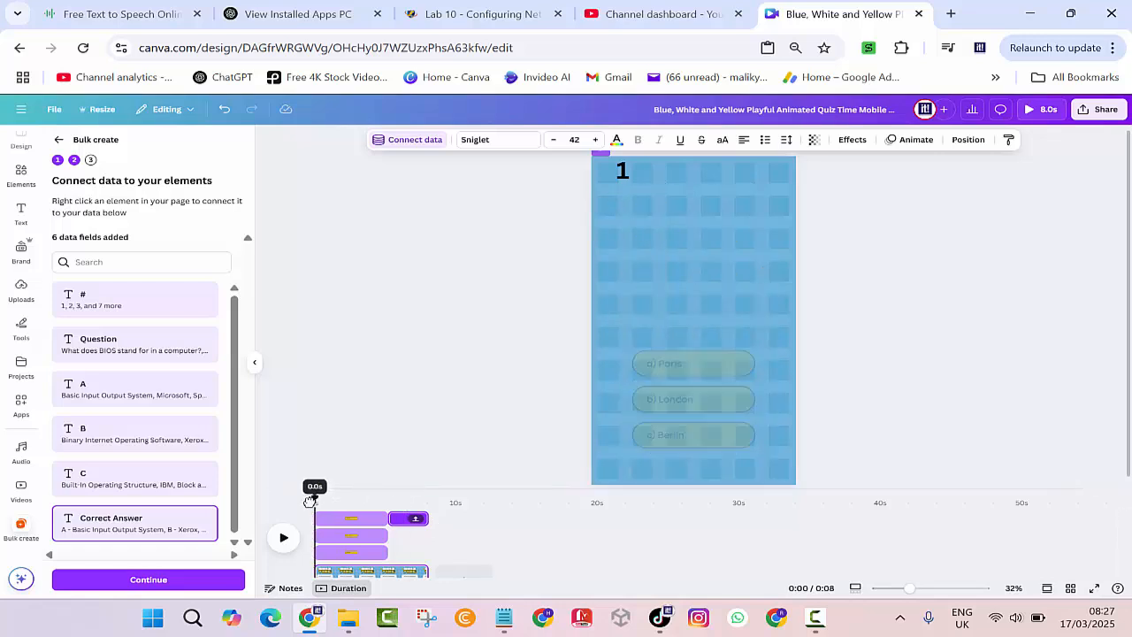
Preview the animation, then generate 10 quiz designs from all 10 data rows.
click(283, 539)
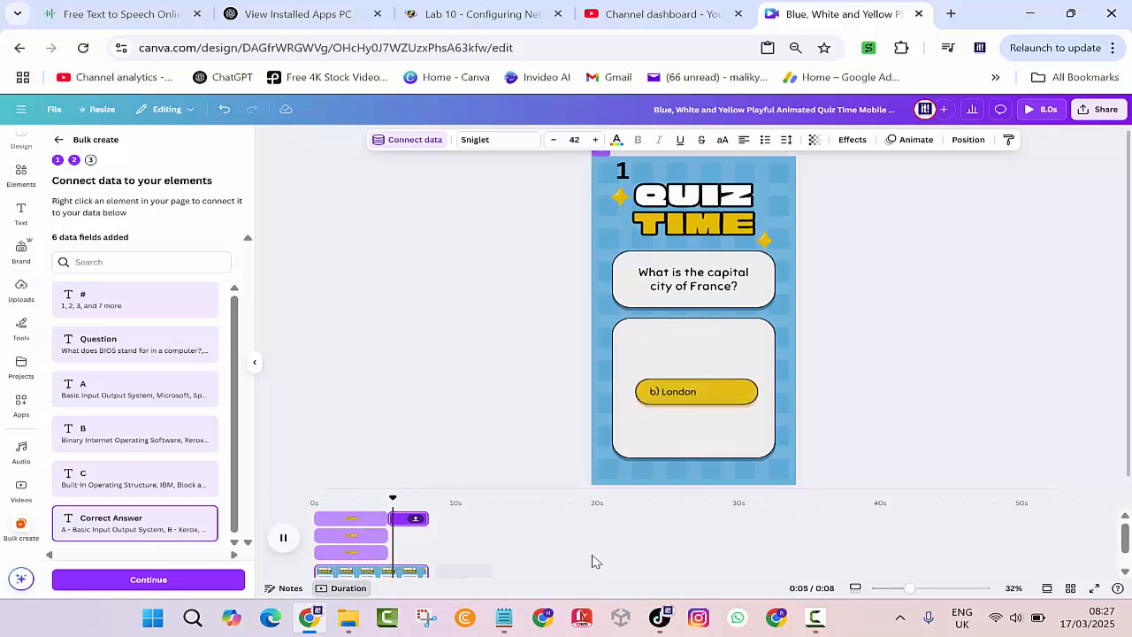
click(168, 581)
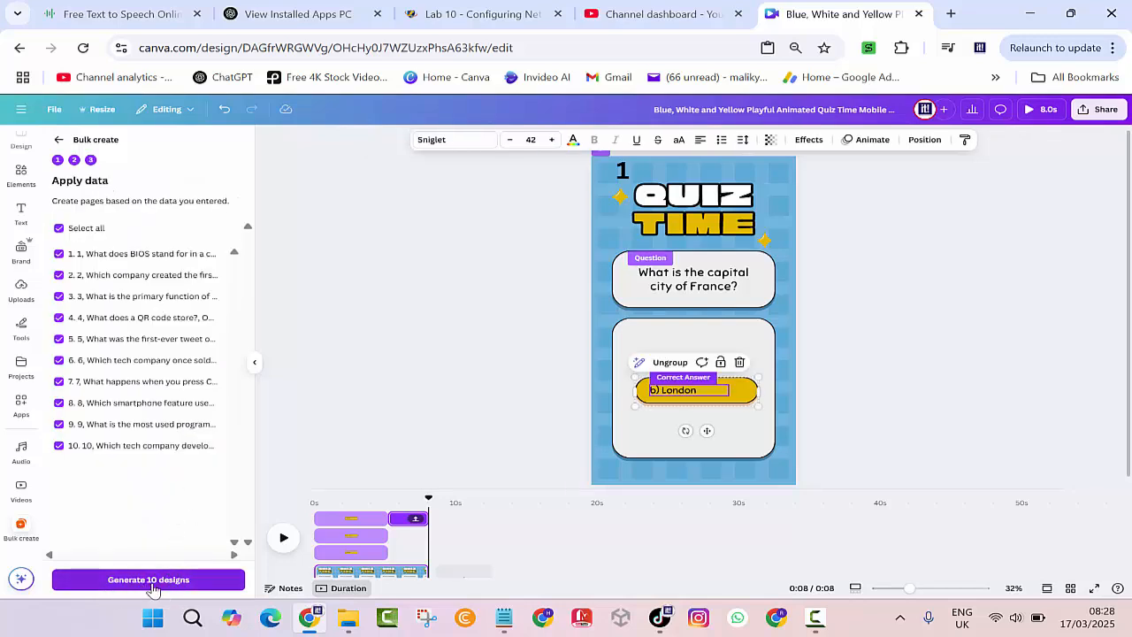
click(152, 581)
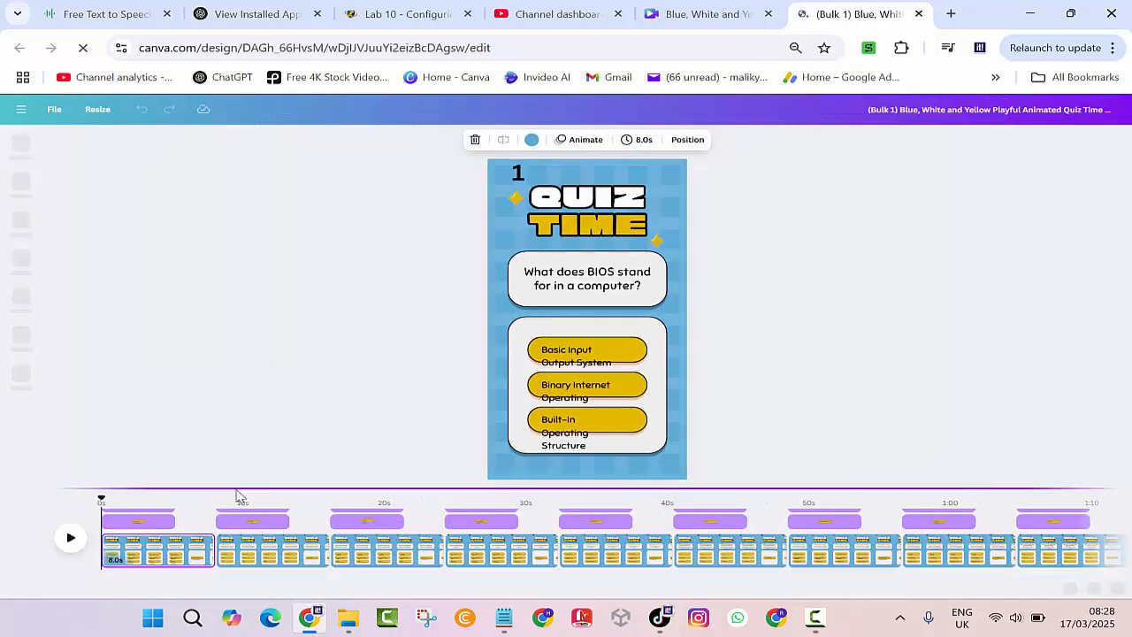
Preview the quiz video, then ungroup page one's answer choices, undoing an accidental text move.
click(71, 539)
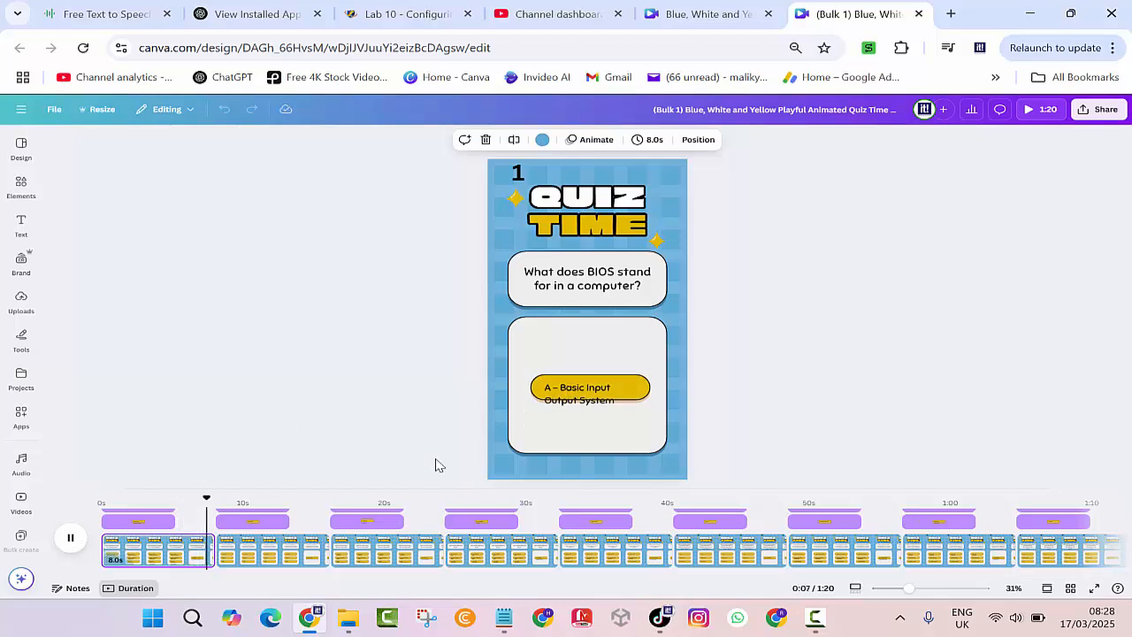
click(575, 355)
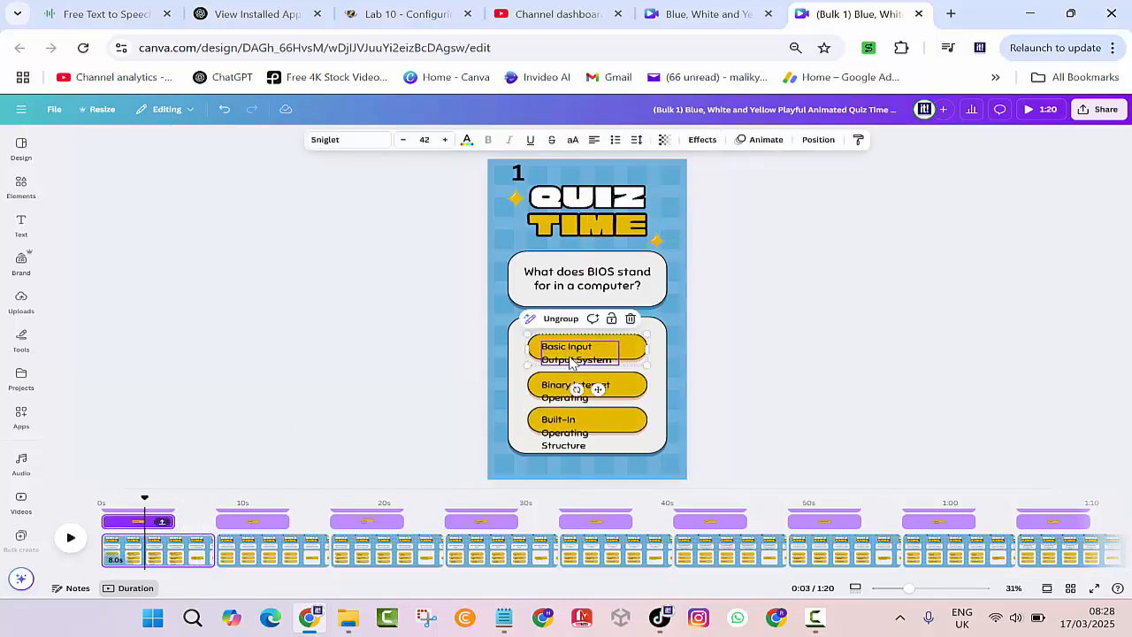
double_click(571, 358)
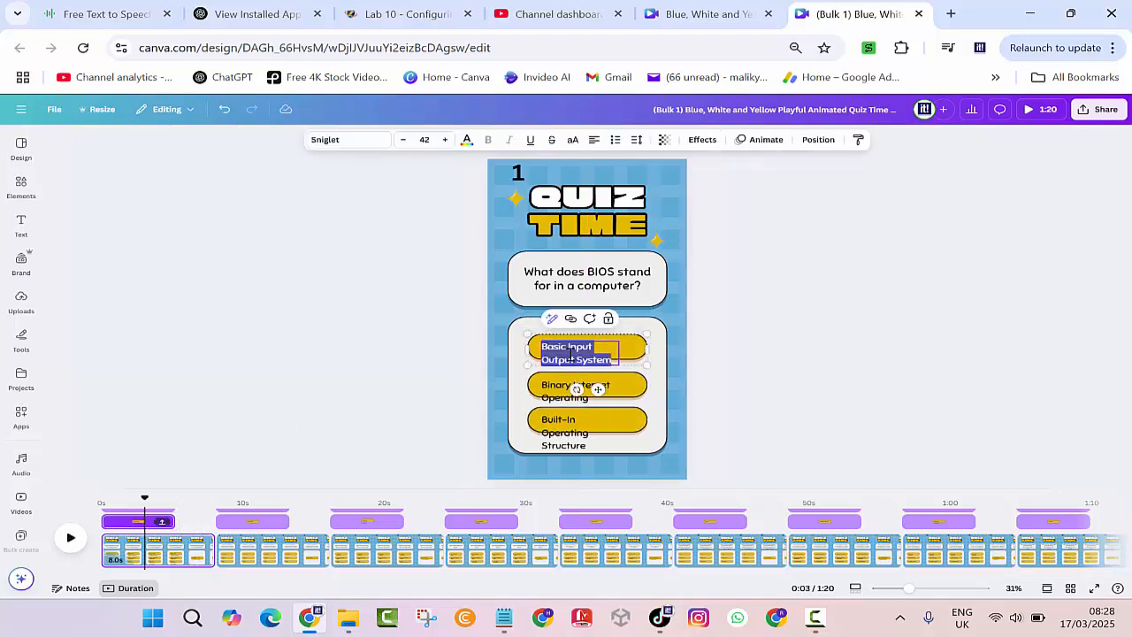
key(ctrl+z)
click(786, 386)
click(604, 353)
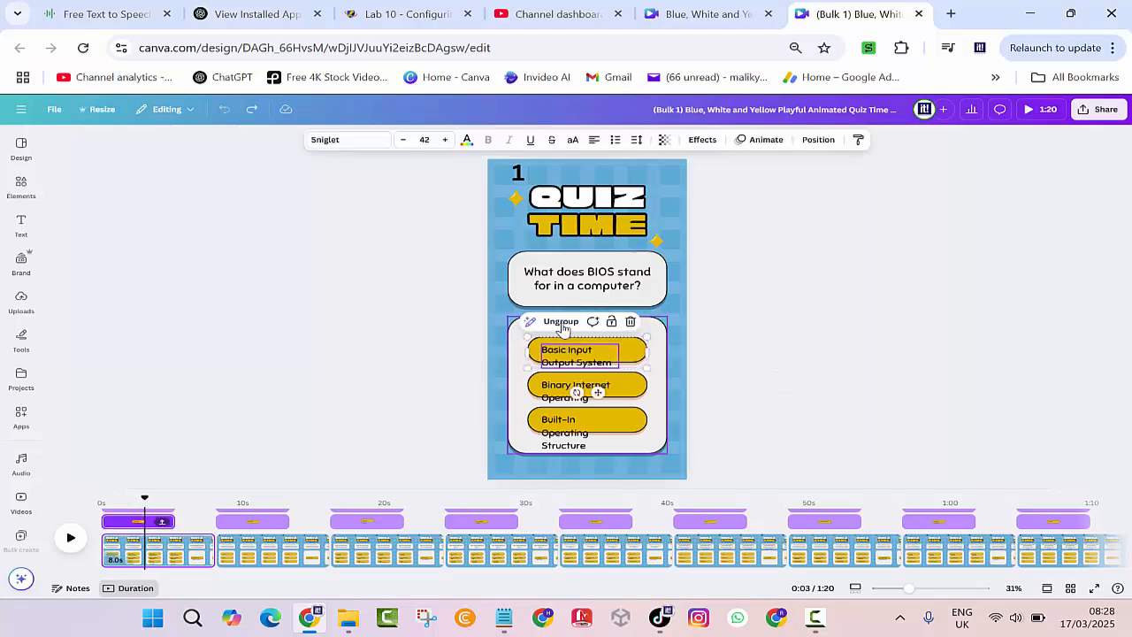
click(563, 326)
click(409, 356)
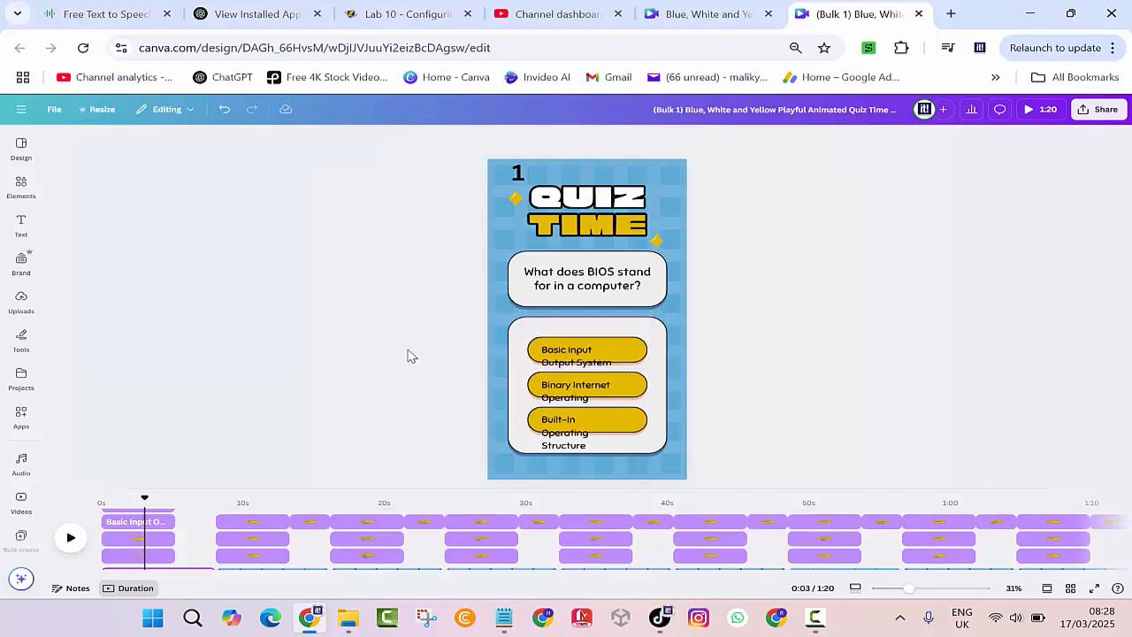
Centre 'Basic Input Output System' in its pill and adjust the 'Binary Internet Operating Software' box.
drag(563, 361, 566, 347)
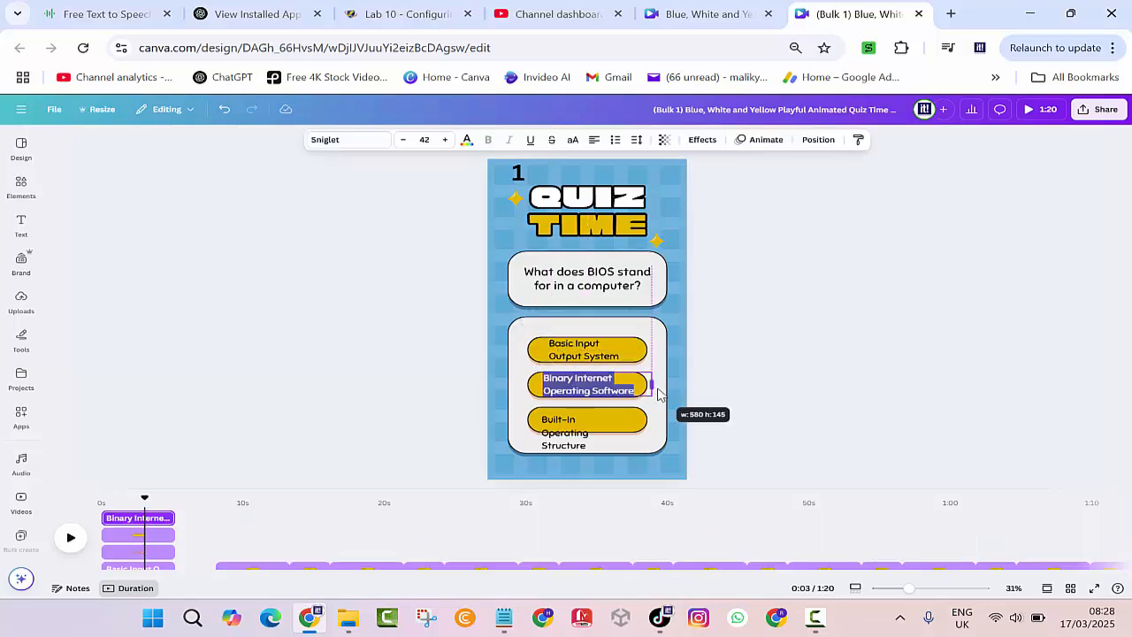
drag(661, 394, 659, 394)
click(384, 368)
click(551, 437)
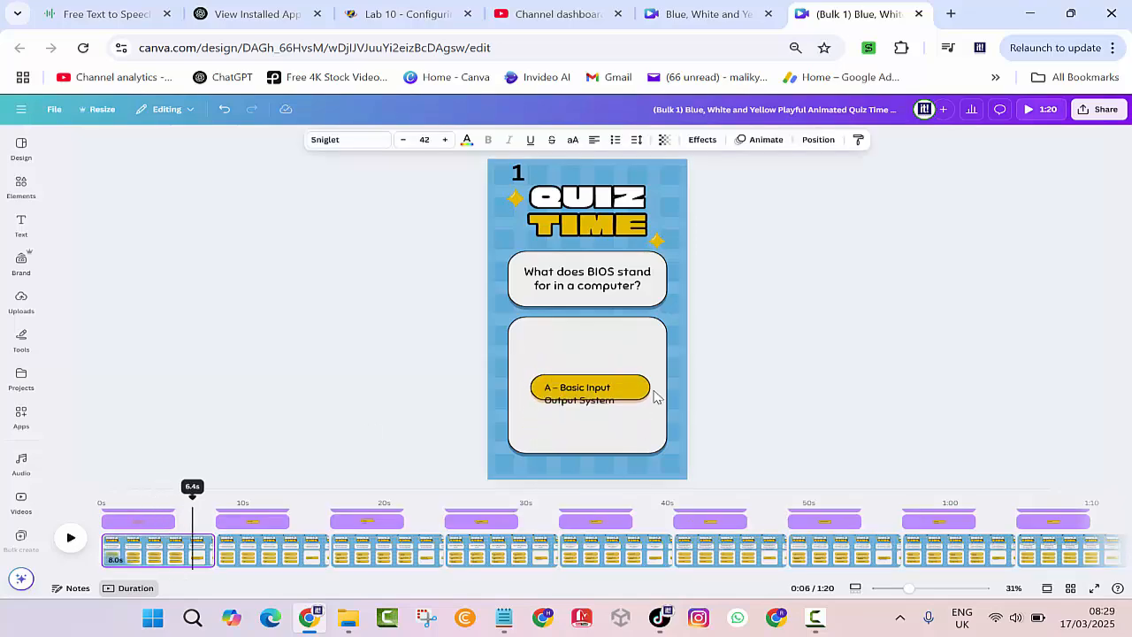
Ungroup page 1's revealed answer pill and centre 'A – Basic Input Output System' inside it.
click(586, 392)
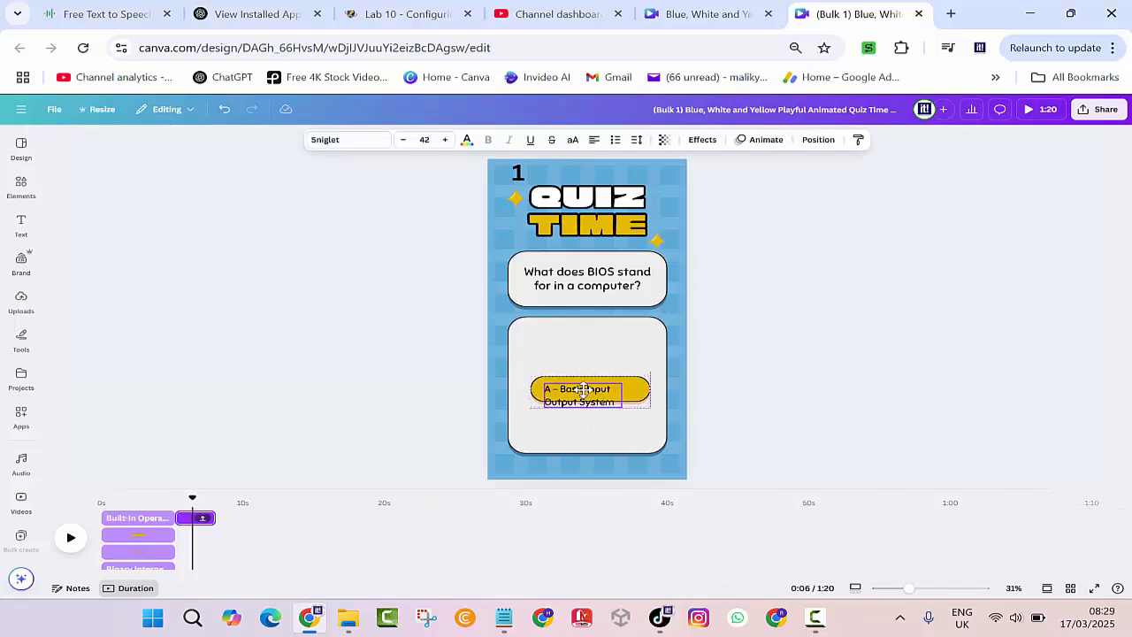
click(565, 354)
drag(610, 396, 616, 387)
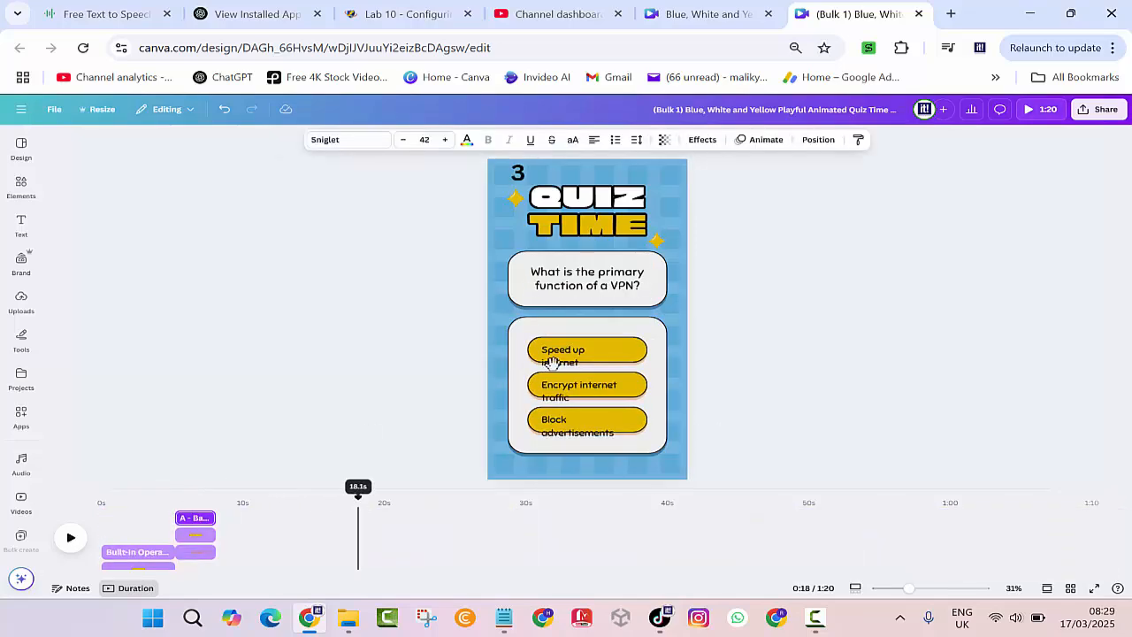
Ungroup page 3's answers and centre 'Encrypt internet traffic' and 'Block advertisements' in their pills.
click(546, 358)
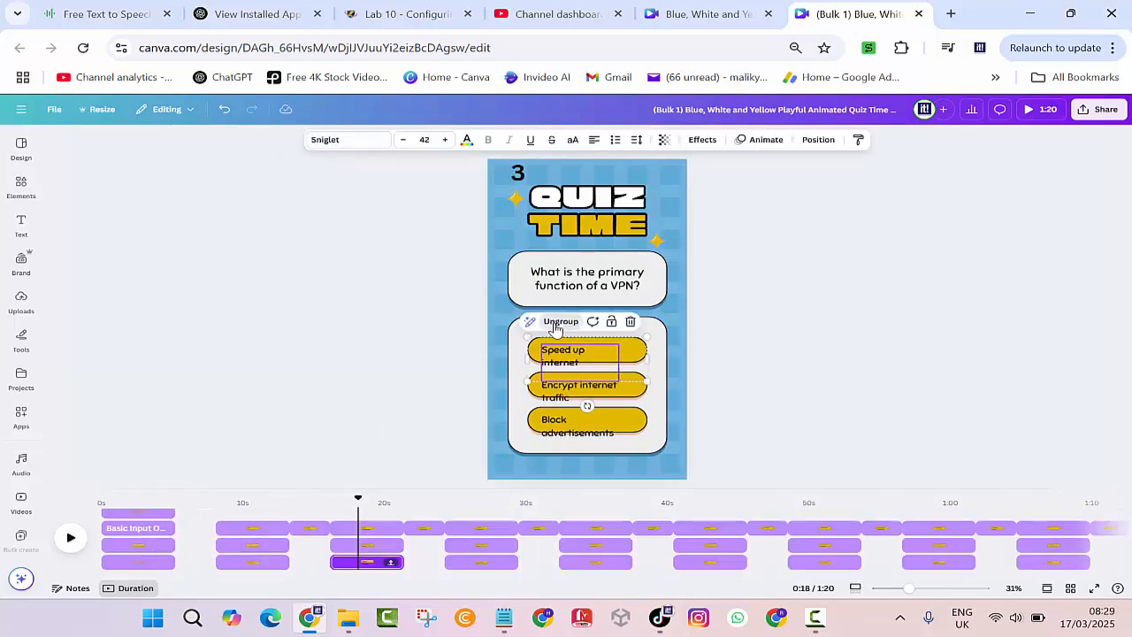
click(557, 394)
click(564, 356)
click(562, 387)
drag(562, 387, 572, 383)
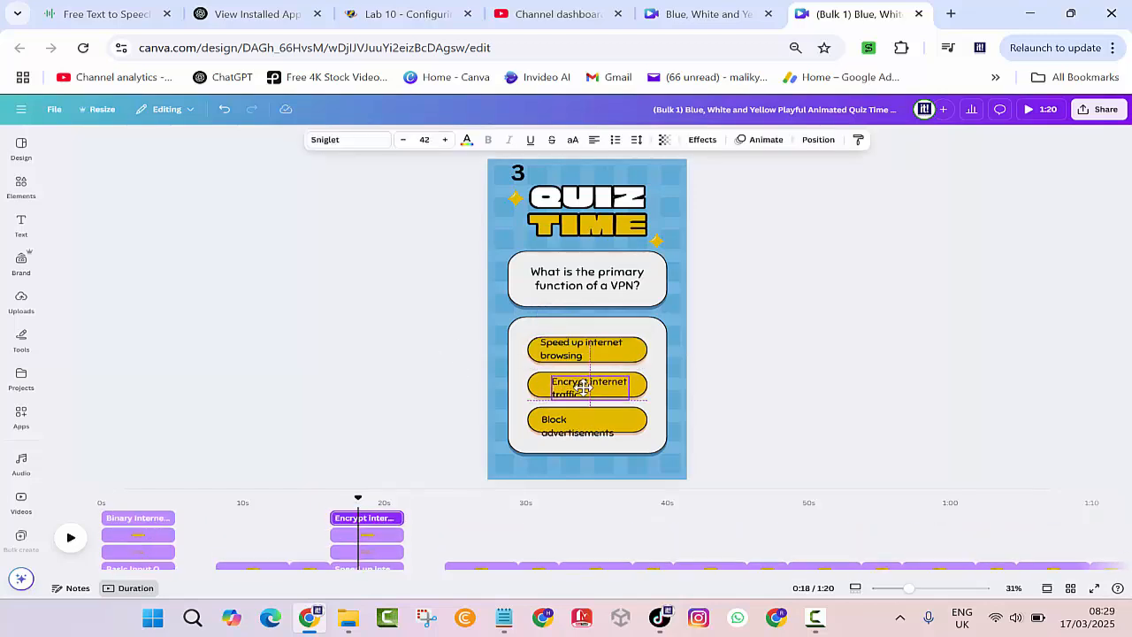
click(564, 424)
click(565, 392)
click(565, 425)
drag(564, 425, 575, 417)
Ungroup page 3's revealed answer pill, centre 'B – Encrypt internet traffic', then review the pages.
drag(357, 499, 420, 501)
click(566, 389)
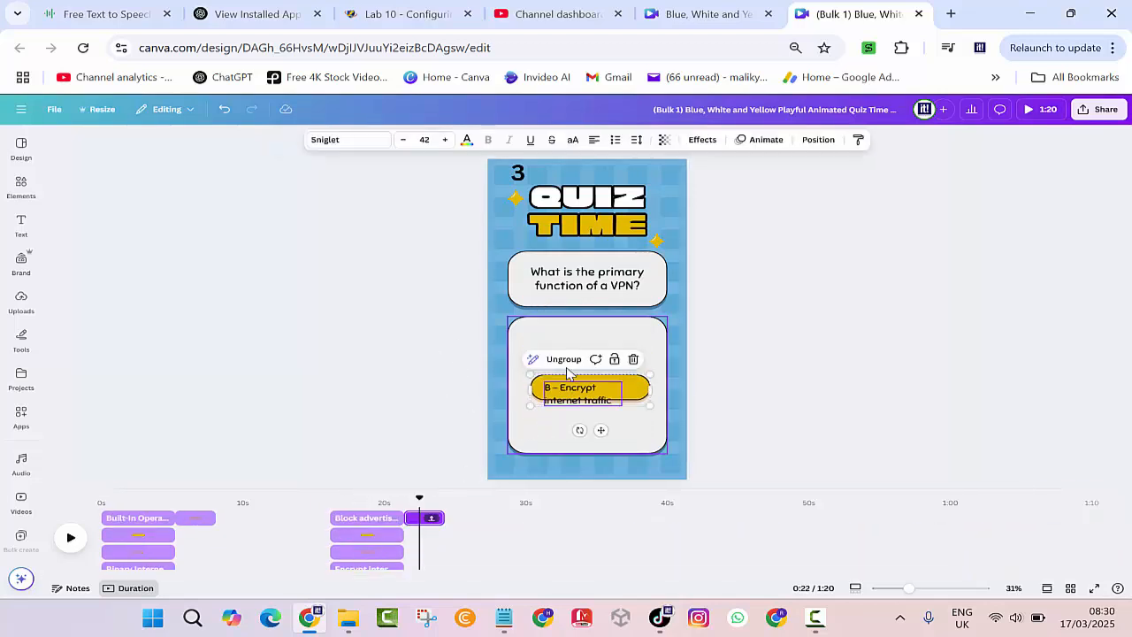
click(565, 359)
click(570, 390)
drag(569, 389, 580, 386)
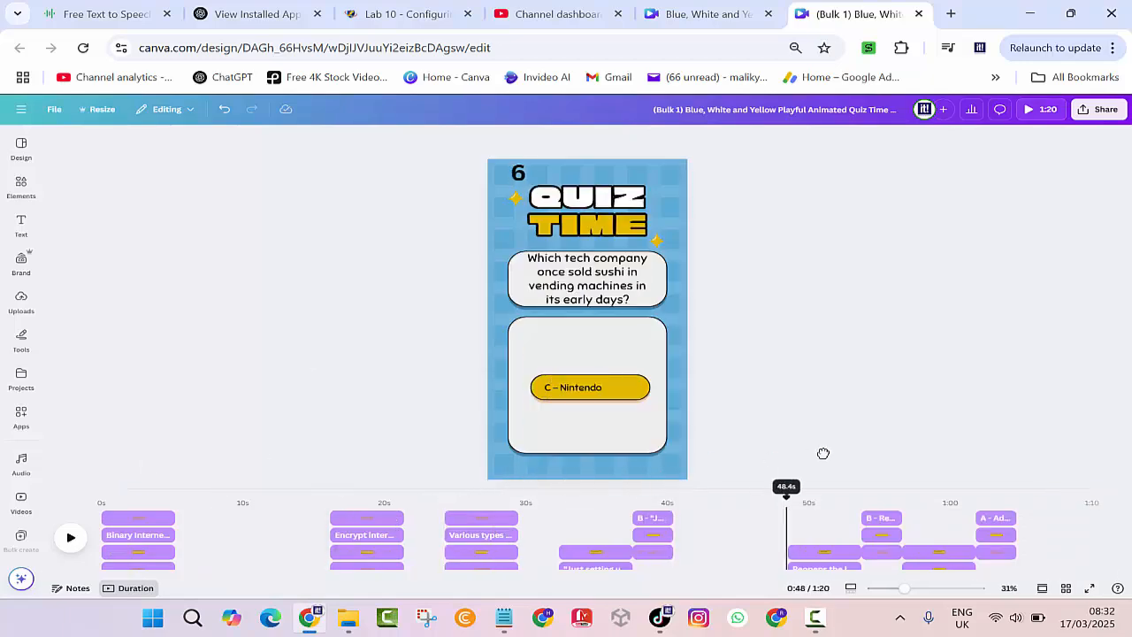
drag(823, 453, 147, 498)
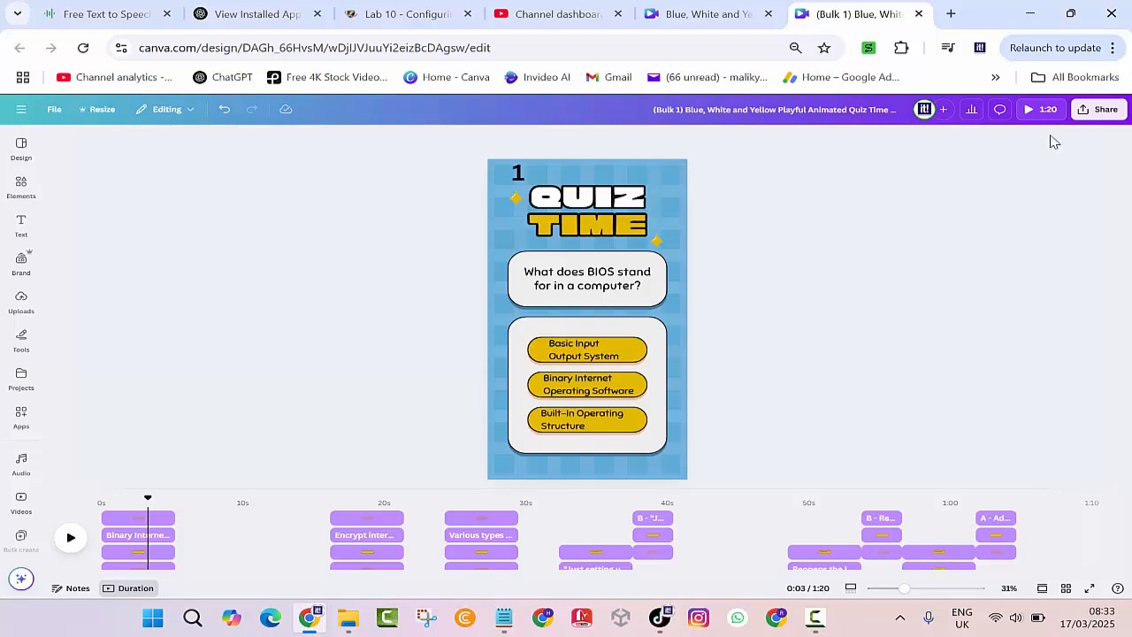
Download the Bulk 1 quiz from the Share menu as a 1080p MP4 covering pages 1–10.
click(1100, 108)
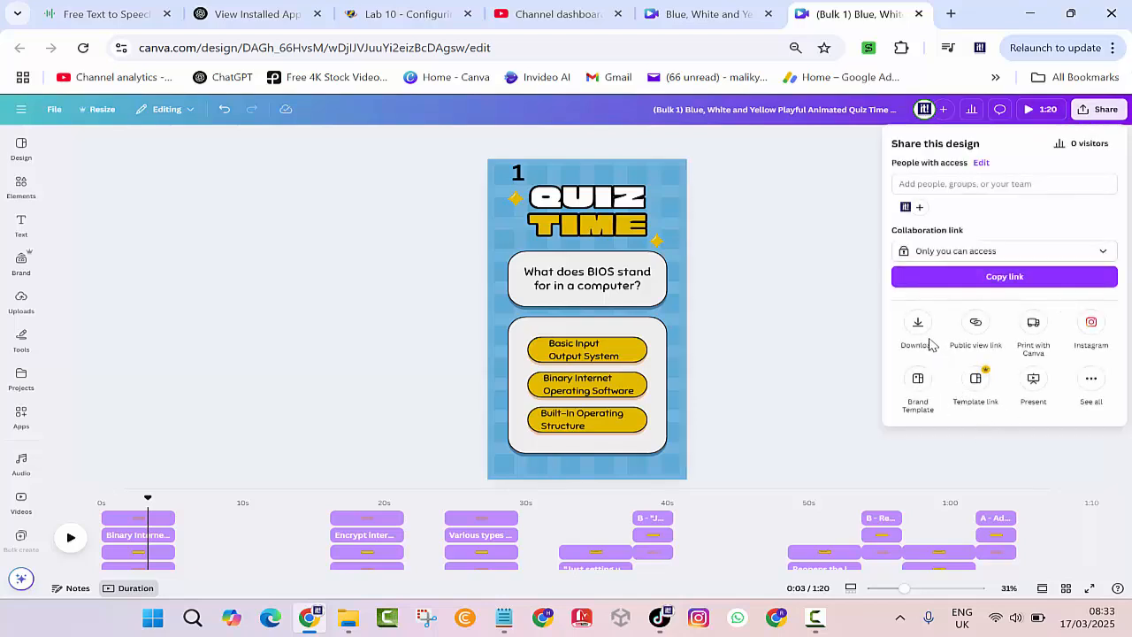
click(917, 327)
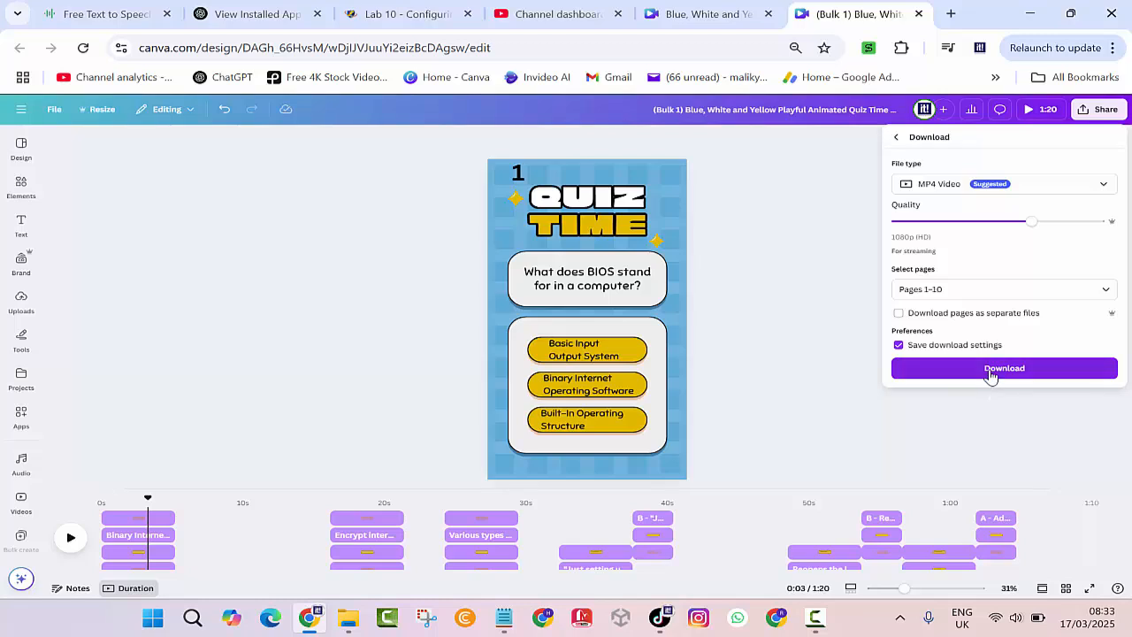
click(991, 372)
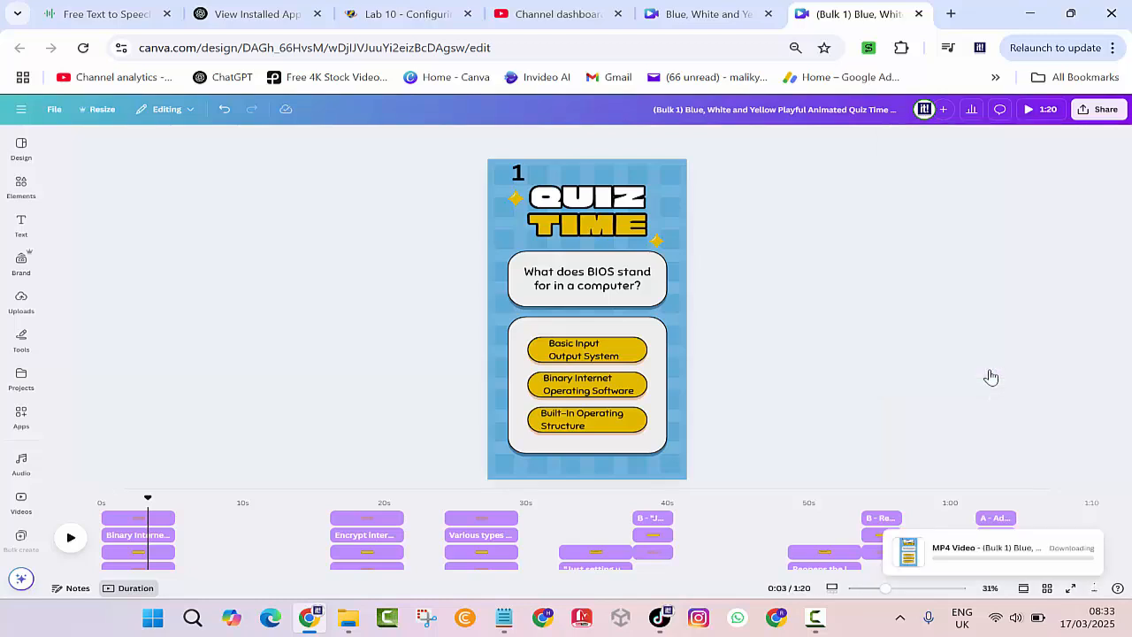